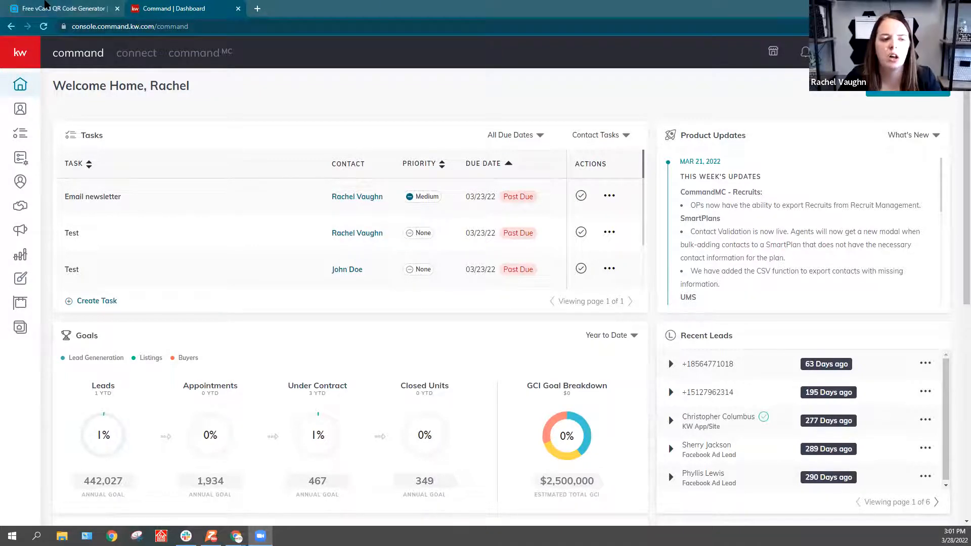
# Step: Switch to the open vCard QR code generator page and accept all cookies
pyautogui.click(45, 4)
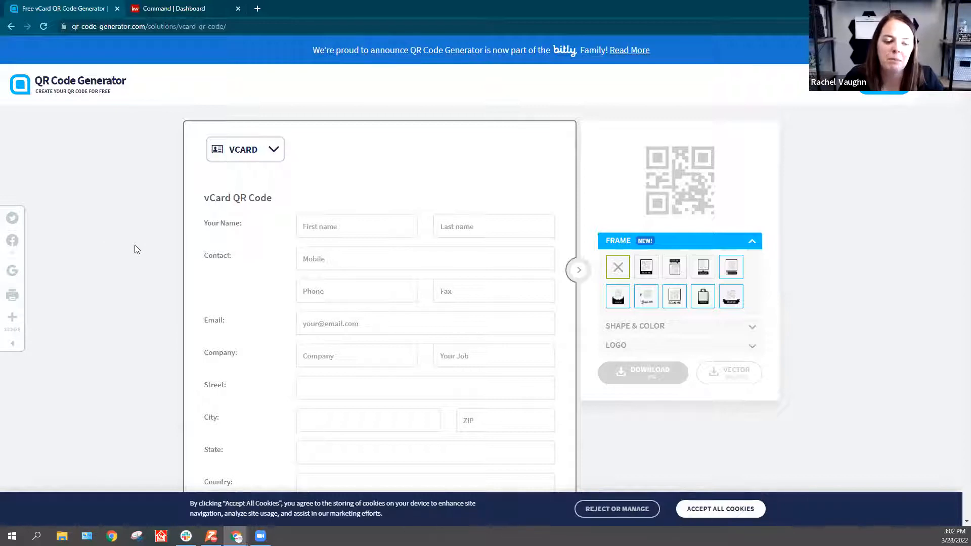
pyautogui.click(701, 510)
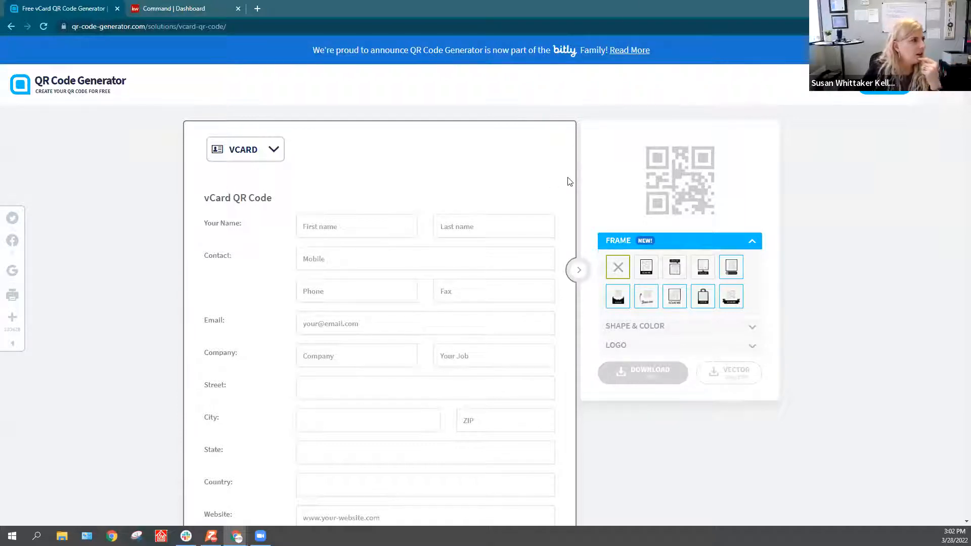
# Step: Go to the qr-code-generator.com home page and choose vCard as the QR code type
pyautogui.click(248, 27)
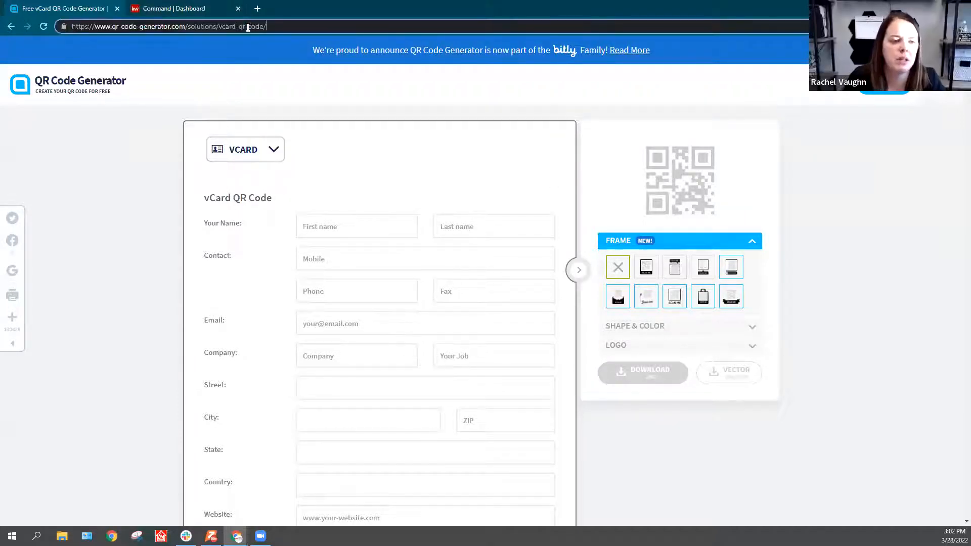
pyautogui.press('BackSpace')
pyautogui.press('BackSpace')
pyautogui.press('BackSpace')
pyautogui.press('BackSpace')
pyautogui.press('BackSpace')
pyautogui.press('BackSpace')
pyautogui.press('BackSpace')
pyautogui.press('BackSpace')
pyautogui.press('BackSpace')
pyautogui.press('BackSpace')
pyautogui.press('BackSpace')
pyautogui.press('BackSpace')
pyautogui.press('BackSpace')
pyautogui.press('BackSpace')
pyautogui.press('BackSpace')
pyautogui.press('BackSpace')
pyautogui.press('BackSpace')
pyautogui.press('BackSpace')
pyautogui.press('BackSpace')
pyautogui.press('BackSpace')
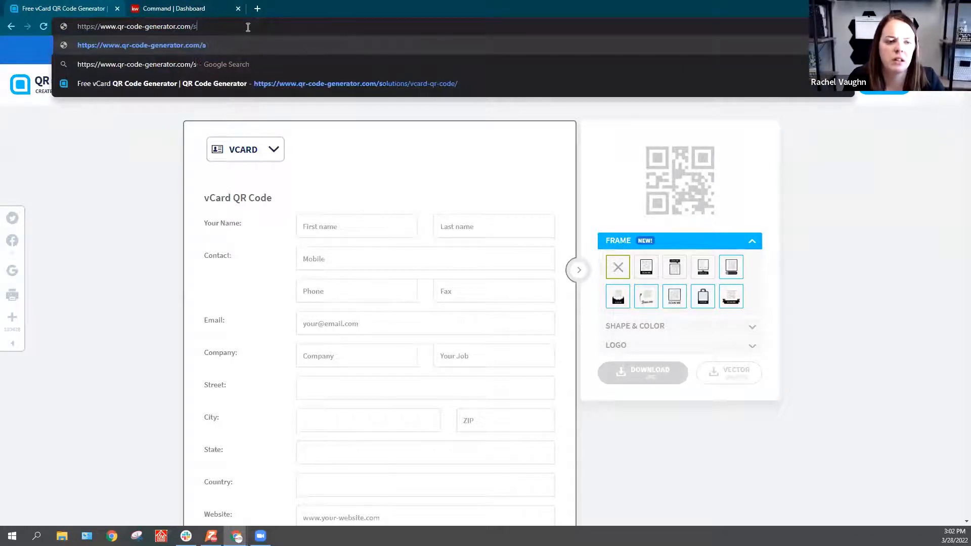
pyautogui.press('BackSpace')
pyautogui.press('Return')
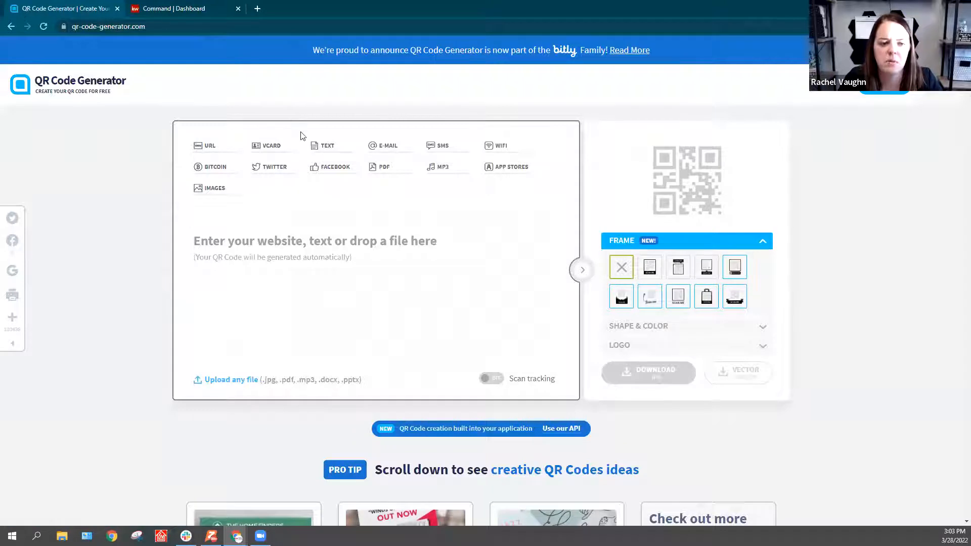
pyautogui.click(275, 152)
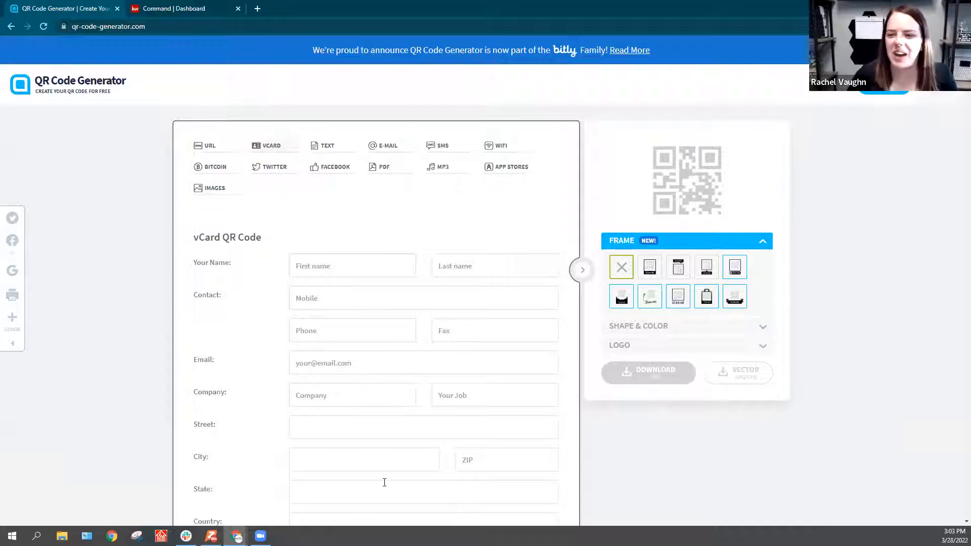
# Step: Enter the contact's first and last name in the vCard form
pyautogui.click(335, 266)
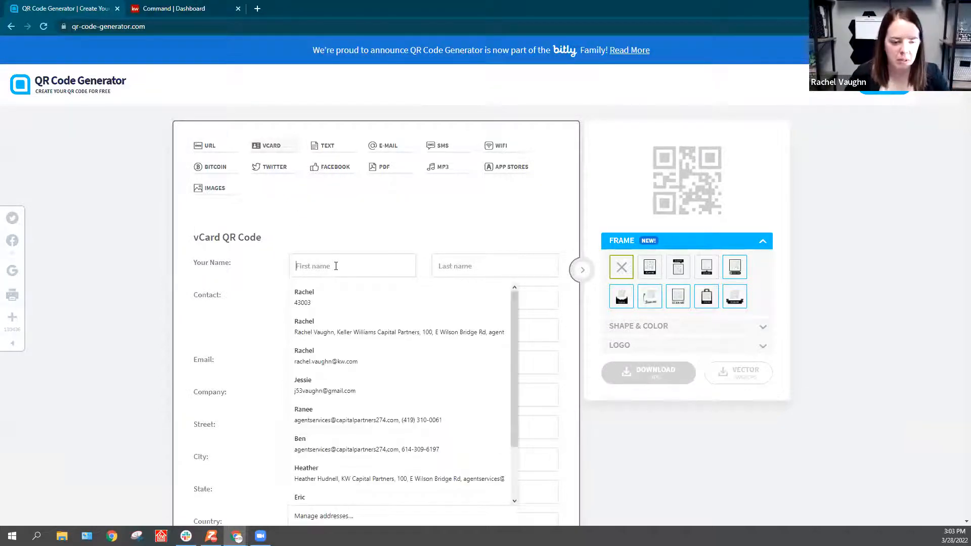
pyautogui.press('Tab')
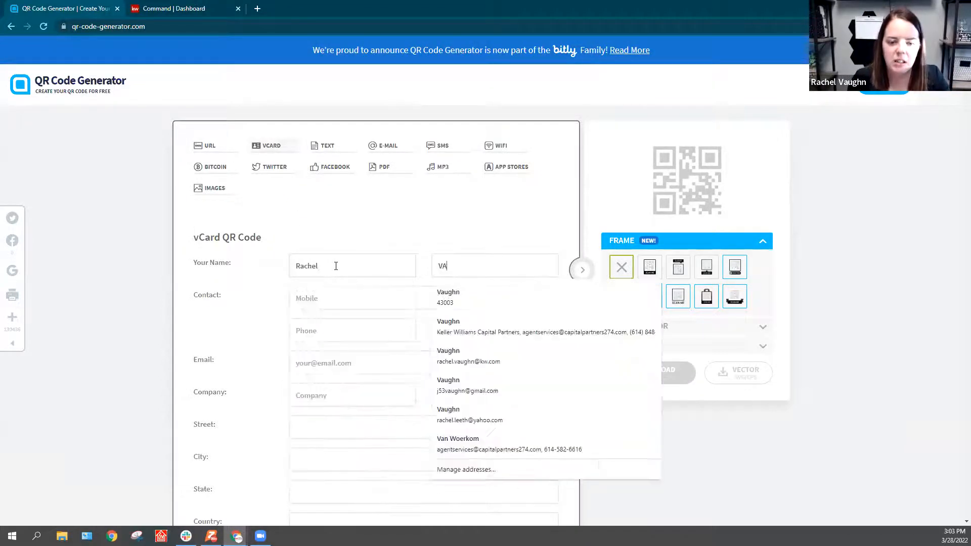
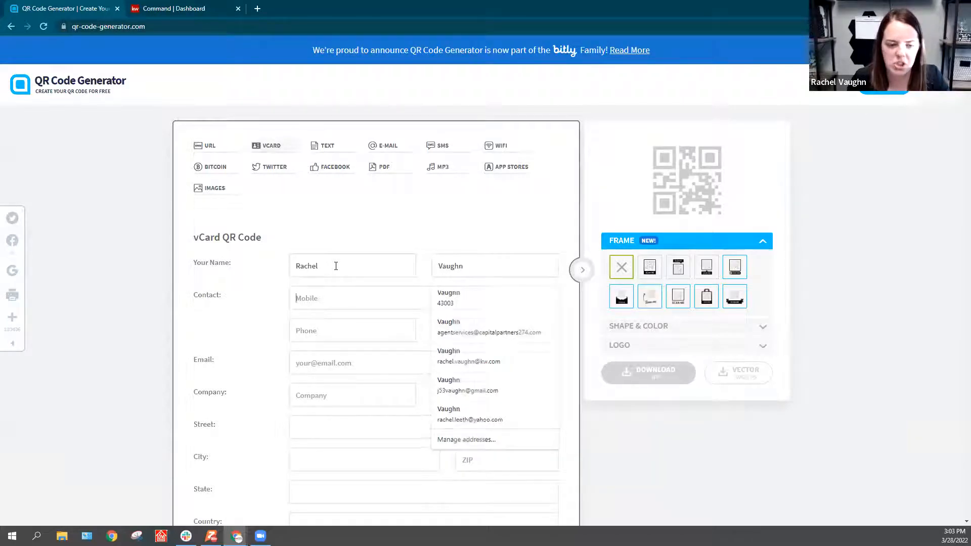
# Step: Fill in the contact's mobile number in the vCard form
pyautogui.press('Tab')
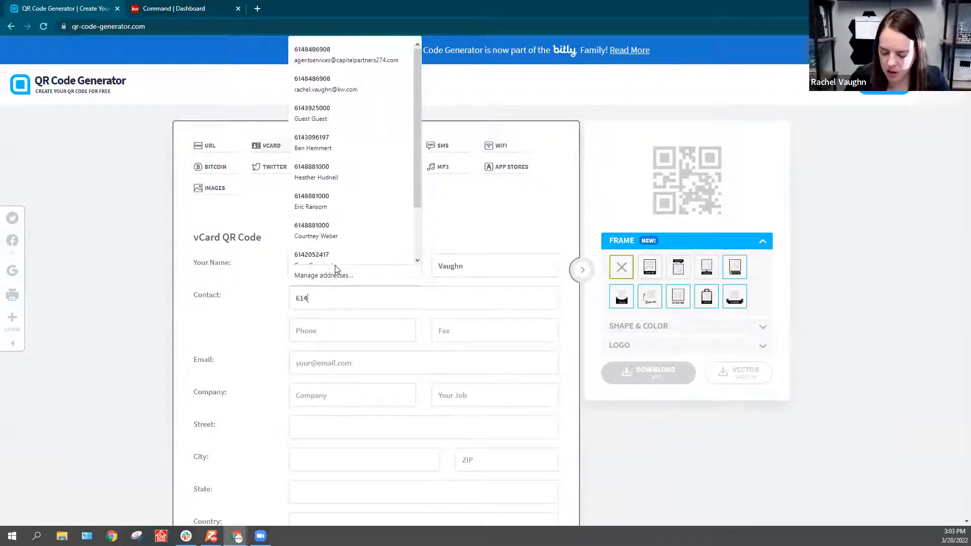
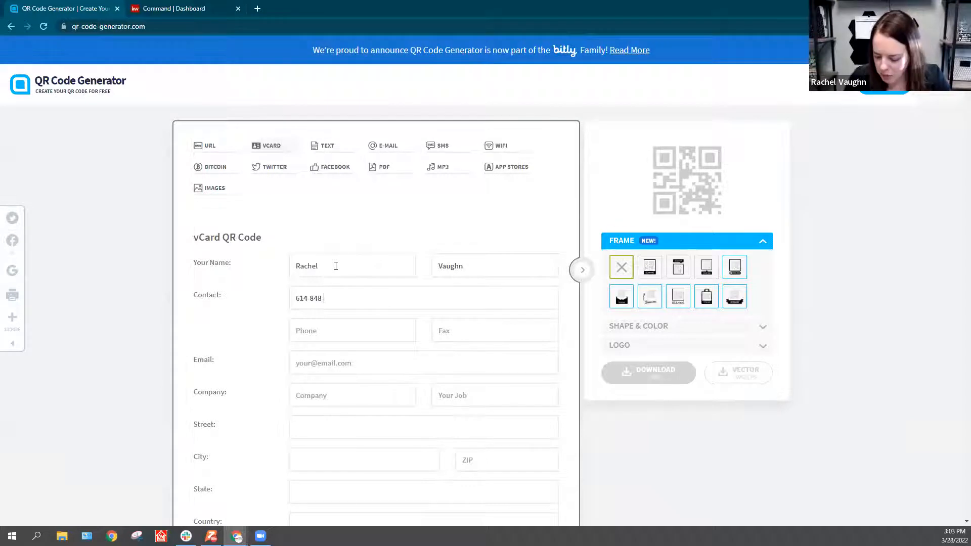
pyautogui.press('Tab')
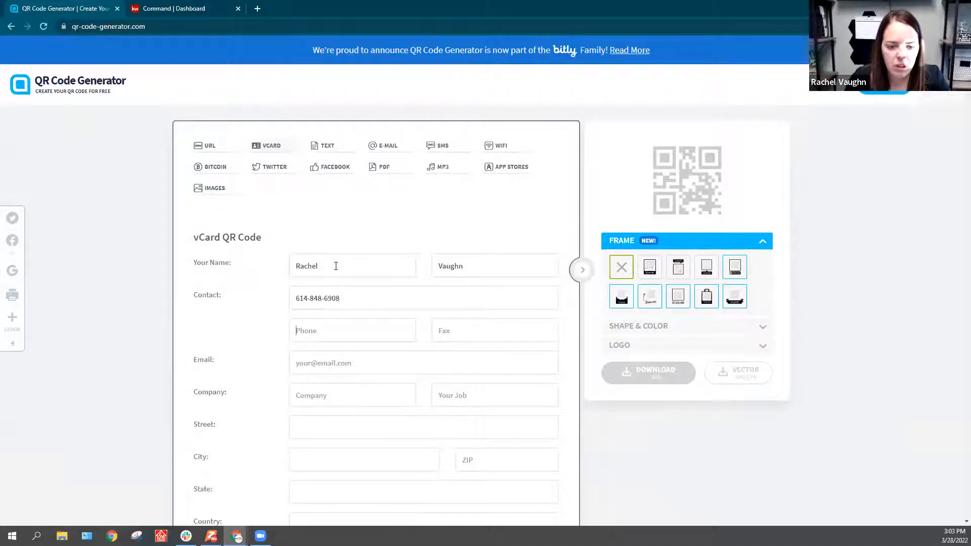
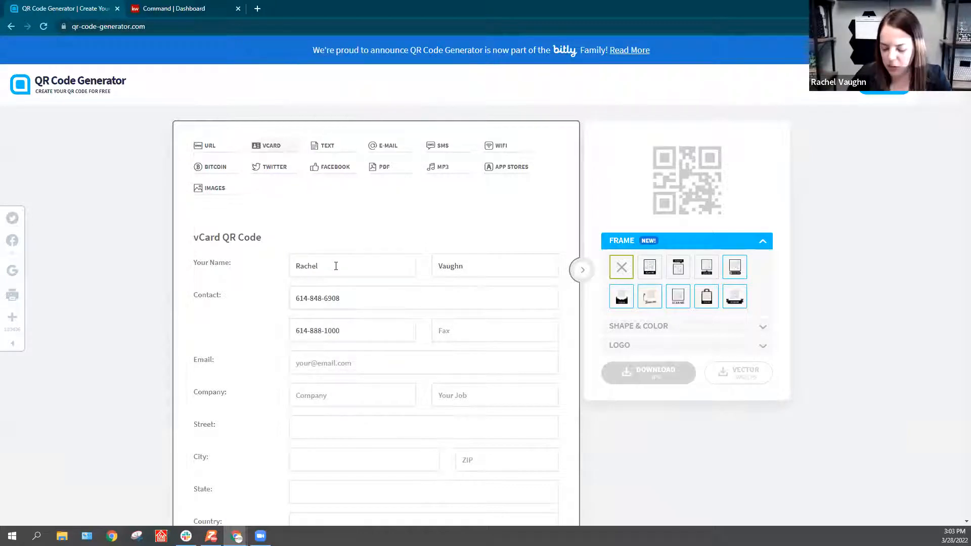
# Step: Fill in the contact's office phone number and fax number
pyautogui.press('Tab')
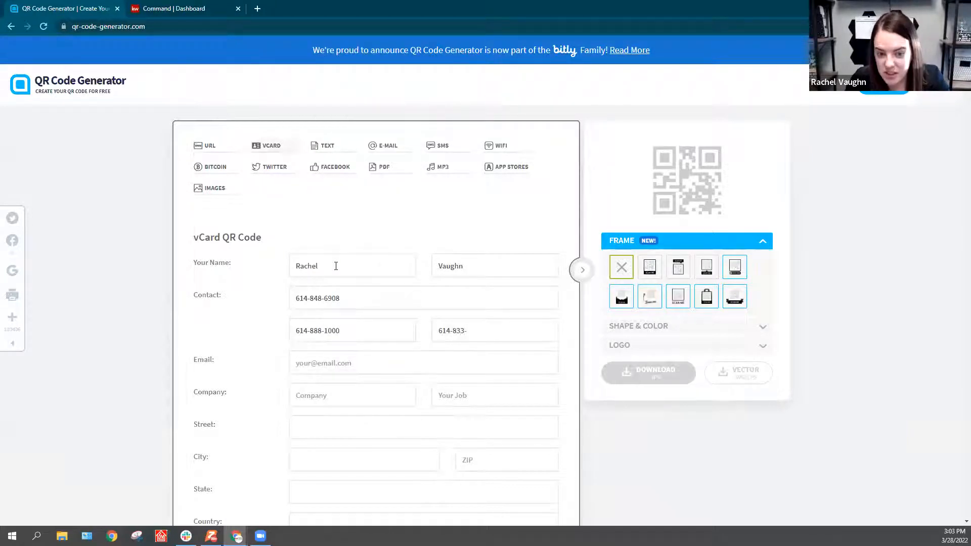
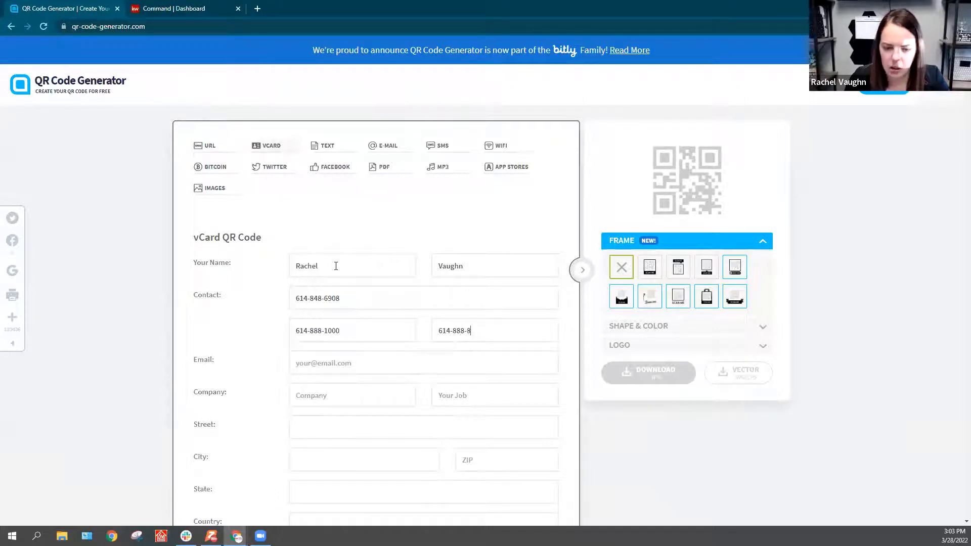
pyautogui.press('Tab')
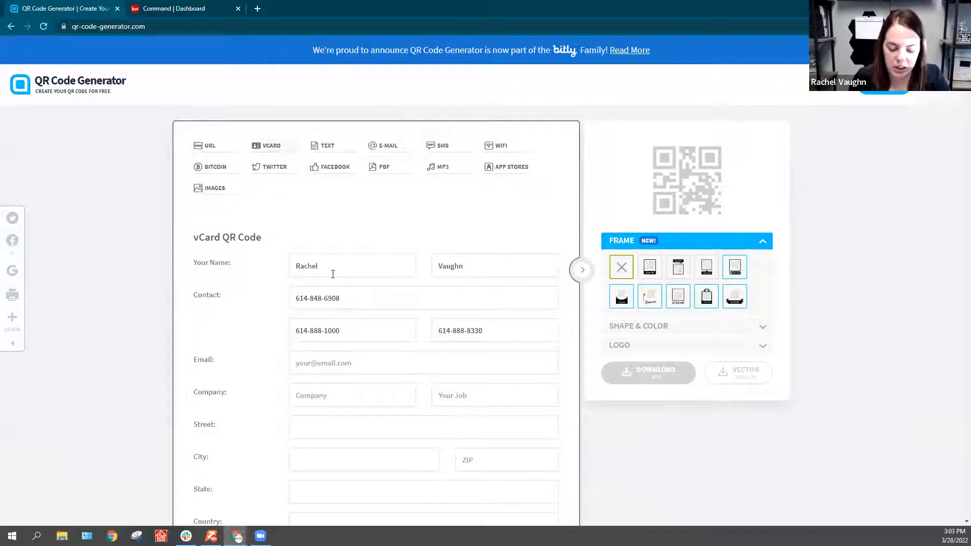
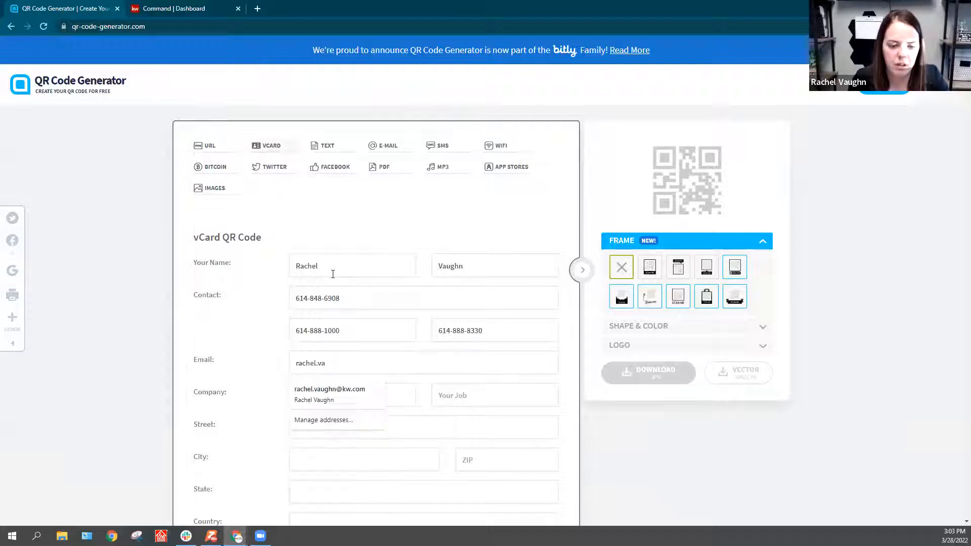
# Step: Fill in the contact's e-mail address in the vCard form
pyautogui.press('Tab')
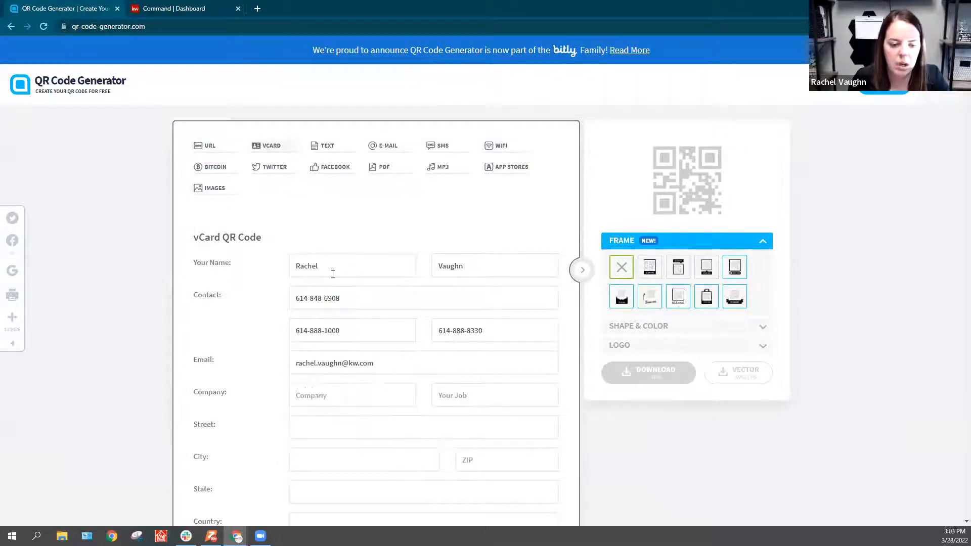
# Step: Set the company to KW Capital Partners and the job to Realtor
pyautogui.write('KW Capital Pa')
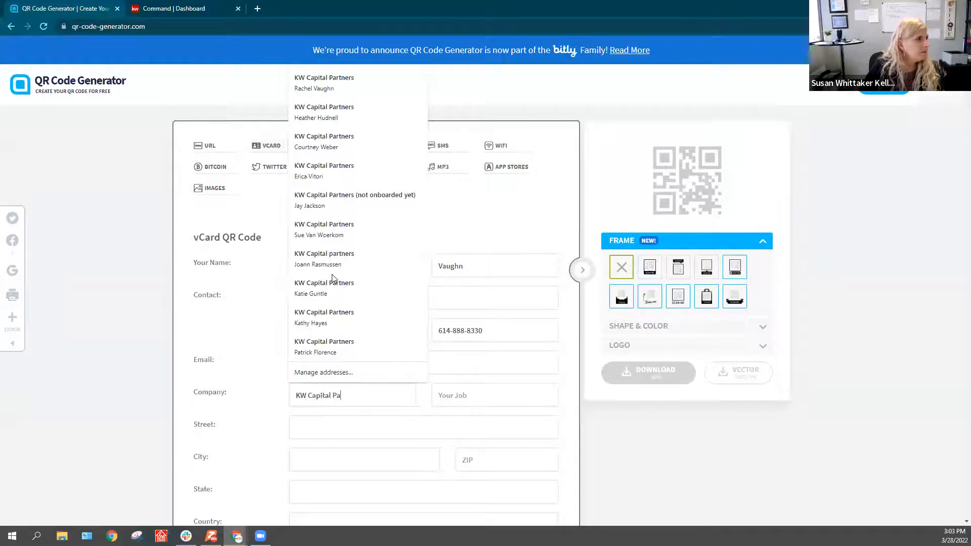
pyautogui.write('rtners')
pyautogui.press('Tab')
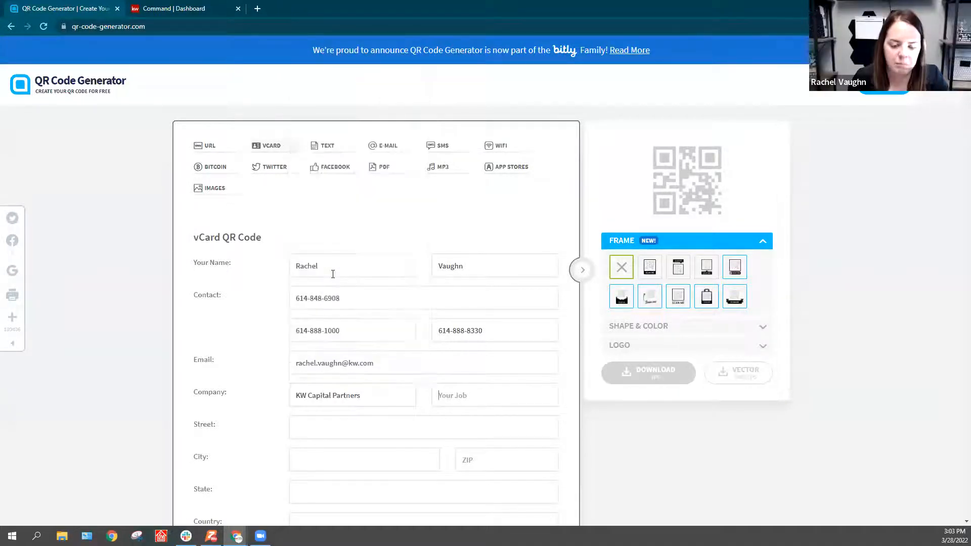
pyautogui.write('Realtor')
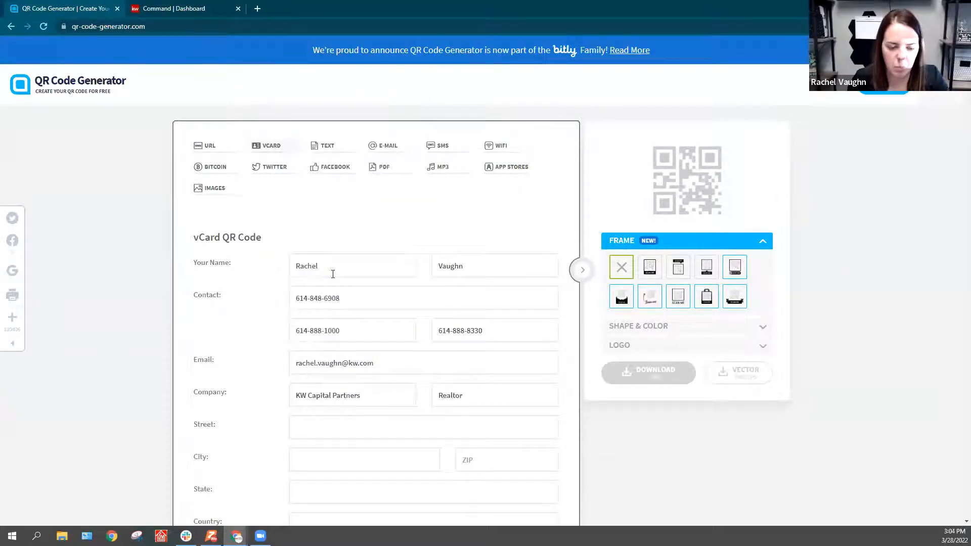
# Step: Fill in the street, city and ZIP code of the office address
pyautogui.scroll(-3, 400, 240)
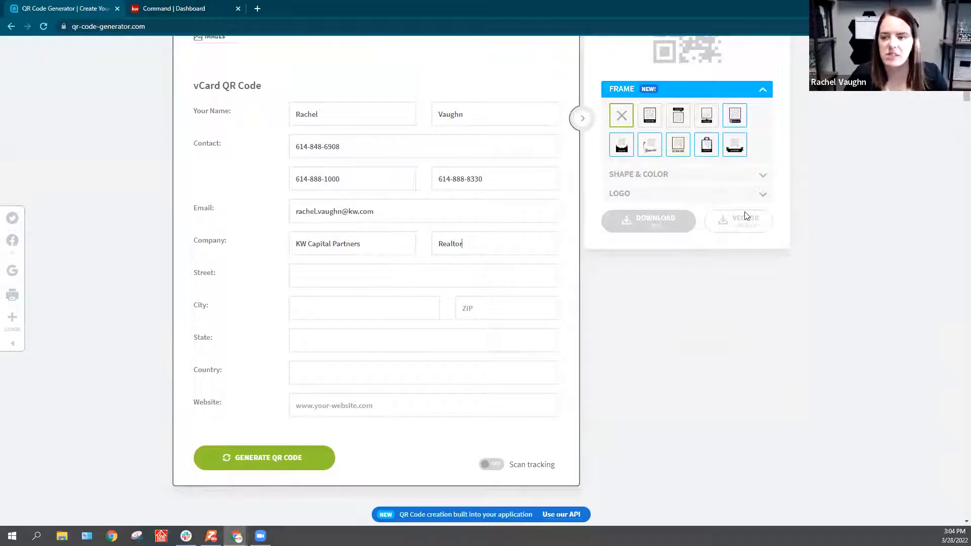
pyautogui.click(332, 288)
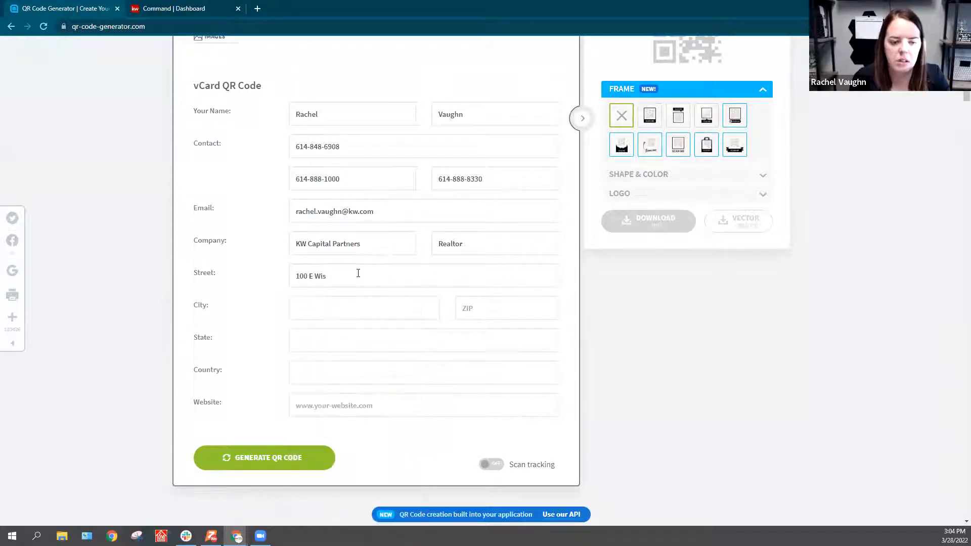
pyautogui.press('BackSpace')
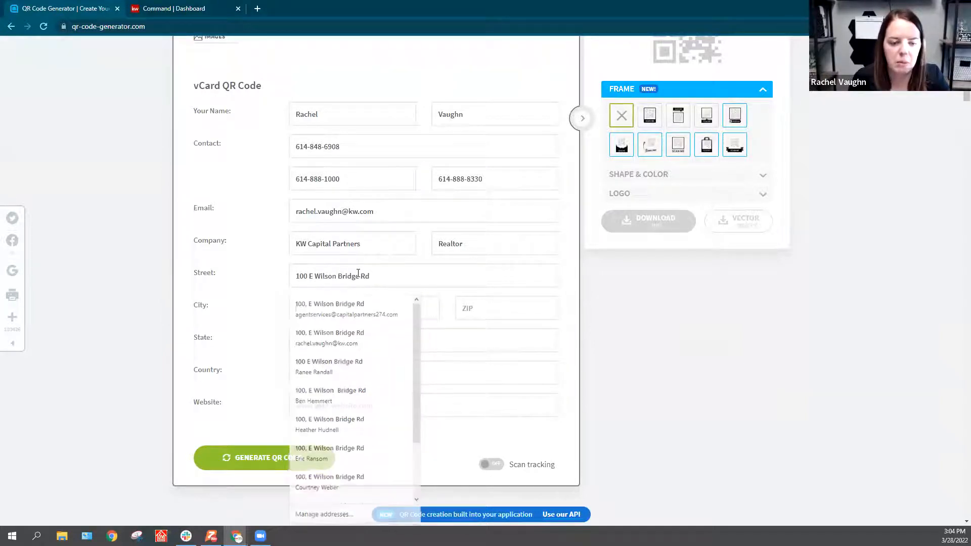
pyautogui.press('Tab')
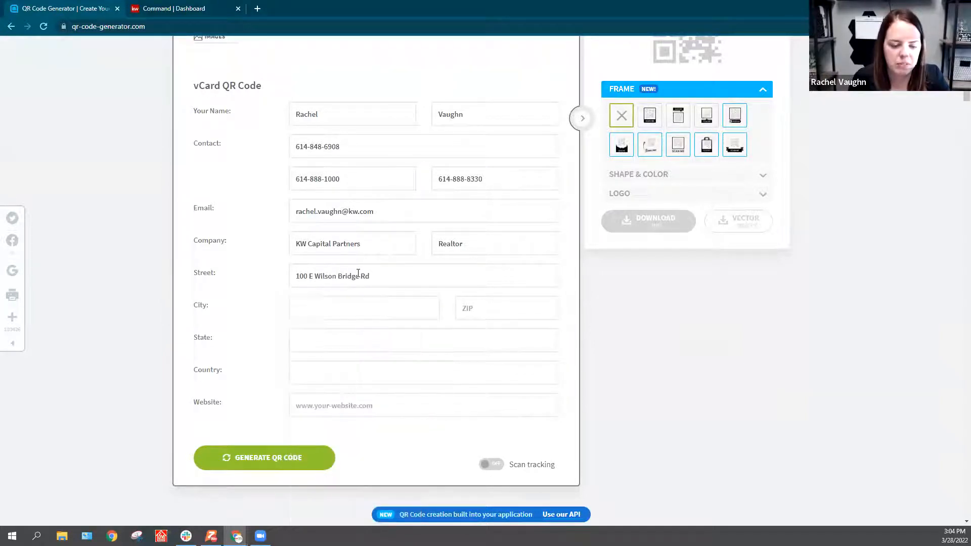
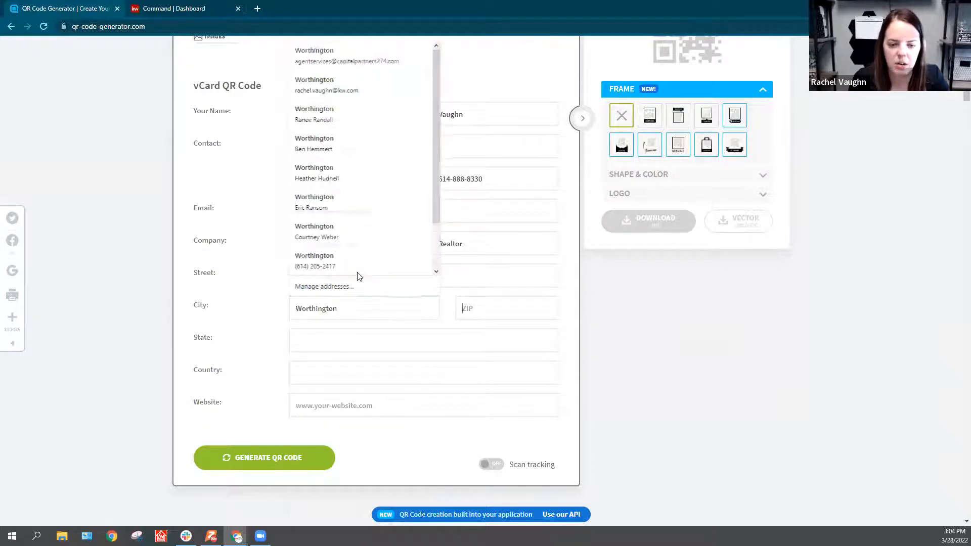
pyautogui.press('Tab')
pyautogui.press('Tab')
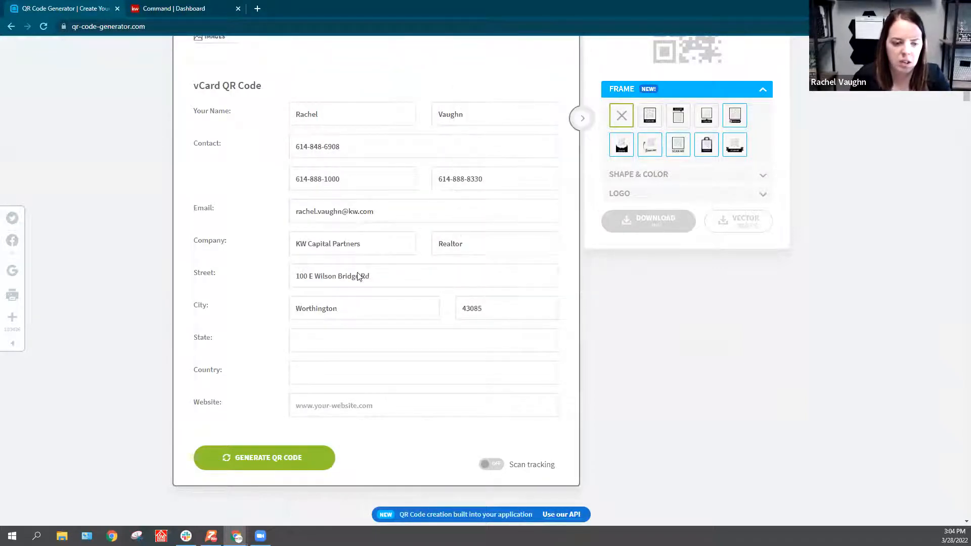
# Step: Complete the address with its state and the country USA, and set the website to kw.com
pyautogui.write('OH')
pyautogui.press('Tab')
pyautogui.write('USA')
pyautogui.press('Tab')
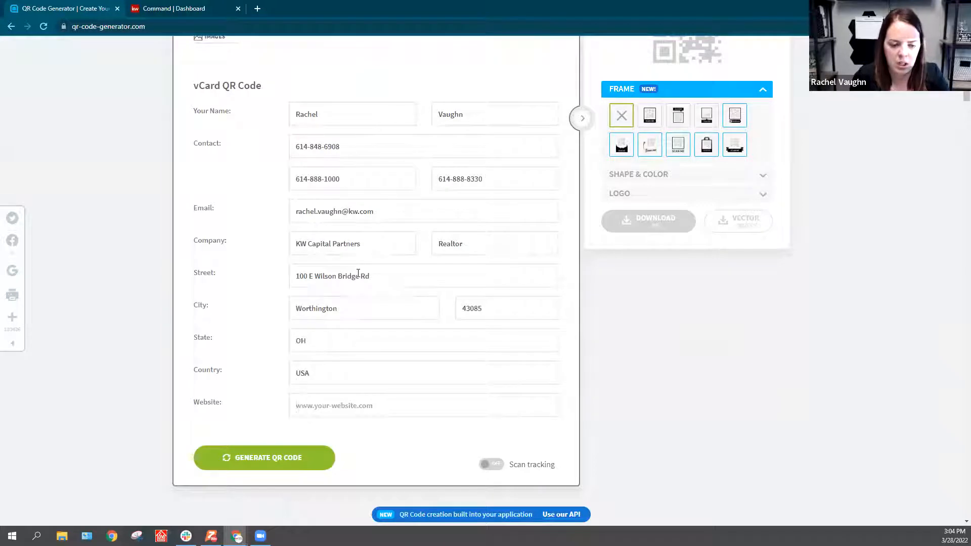
pyautogui.write('kw.com')
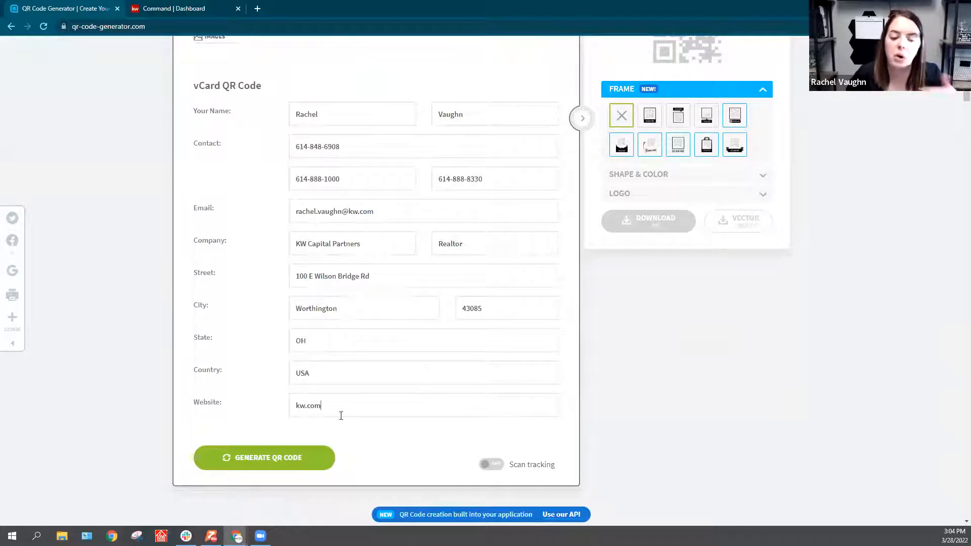
# Step: Give the QR code the frame with a separate SCAN ME callout beneath it and apply the round-dot shape pattern
pyautogui.scroll(1, 437, 439)
pyautogui.scroll(3, 437, 439)
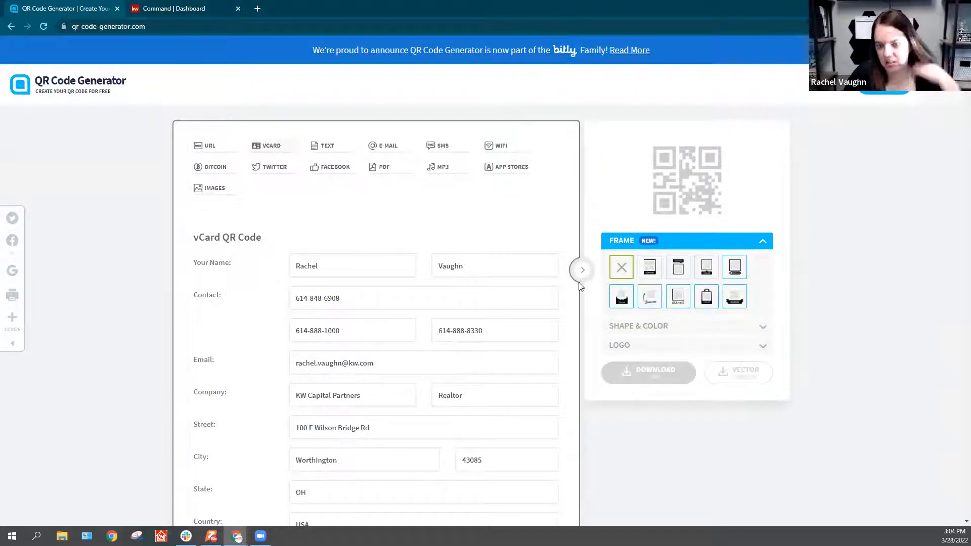
pyautogui.click(655, 273)
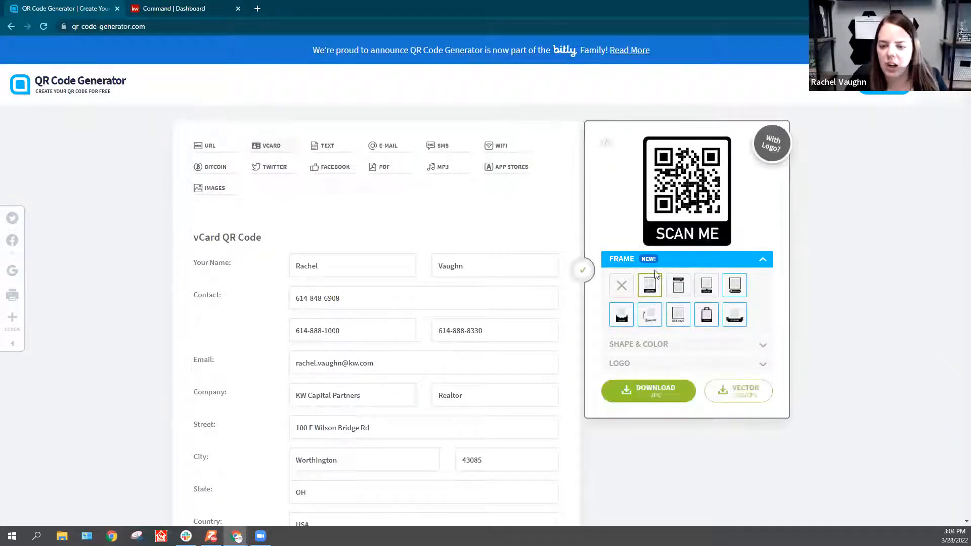
pyautogui.click(707, 289)
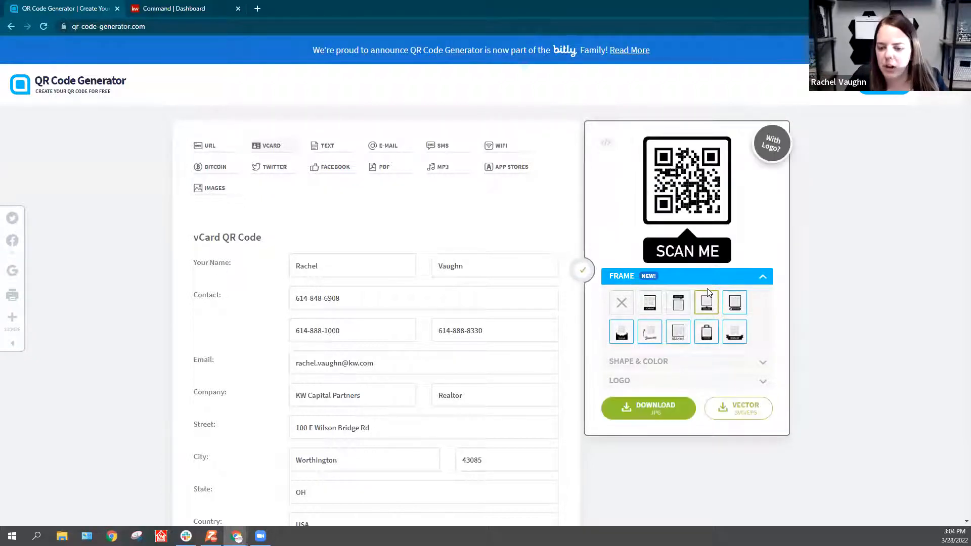
pyautogui.click(664, 361)
pyautogui.click(678, 325)
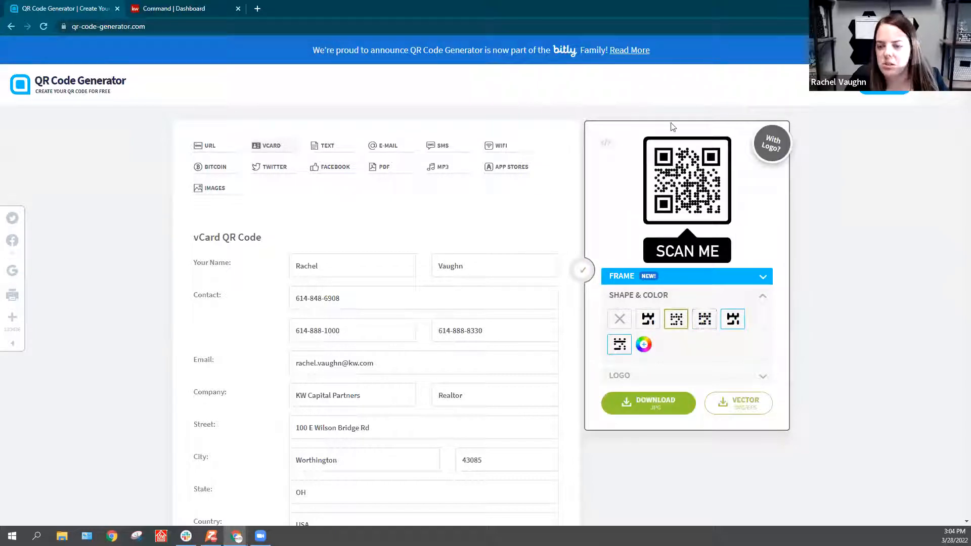
# Step: Try the two shape patterns that require an upgraded account and dismiss their sign-up offers
pyautogui.click(732, 320)
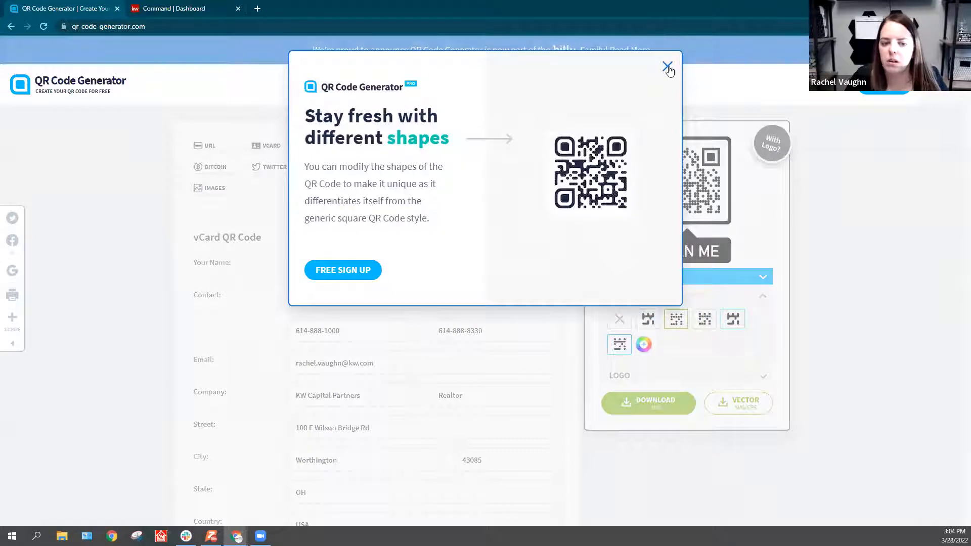
pyautogui.click(667, 67)
pyautogui.click(620, 348)
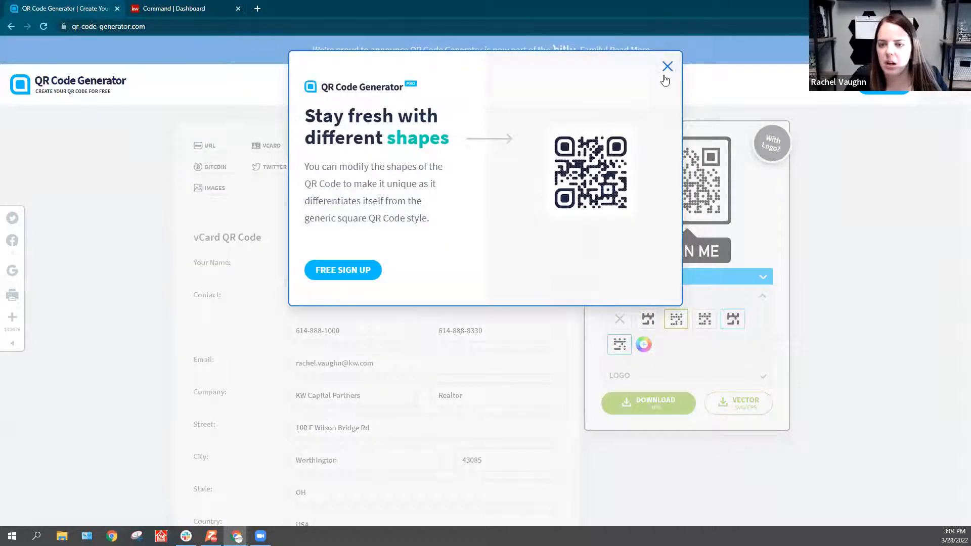
pyautogui.click(667, 67)
# Step: Try red (#ff0a01) as the QR code's color, set it back to black (#000000), and collapse the shape and color options
pyautogui.click(644, 345)
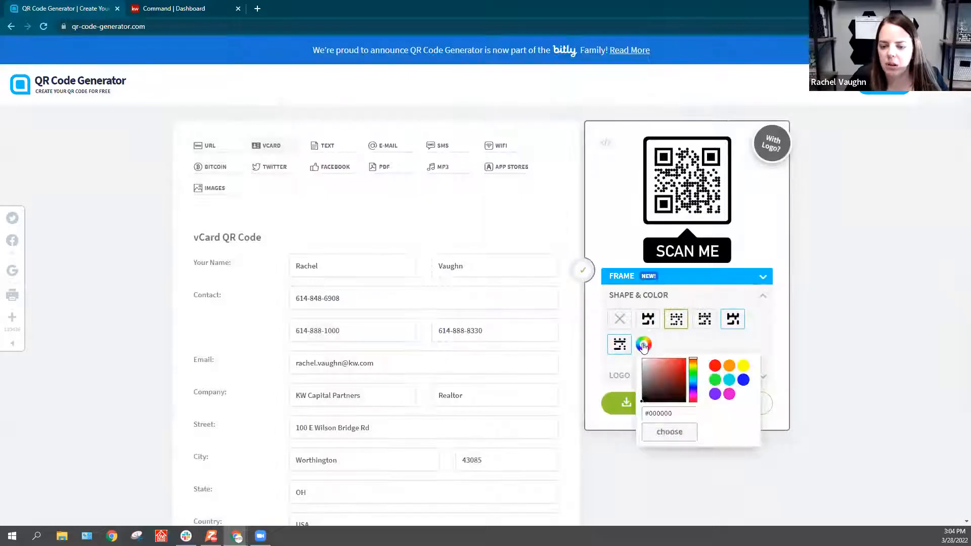
pyautogui.click(715, 368)
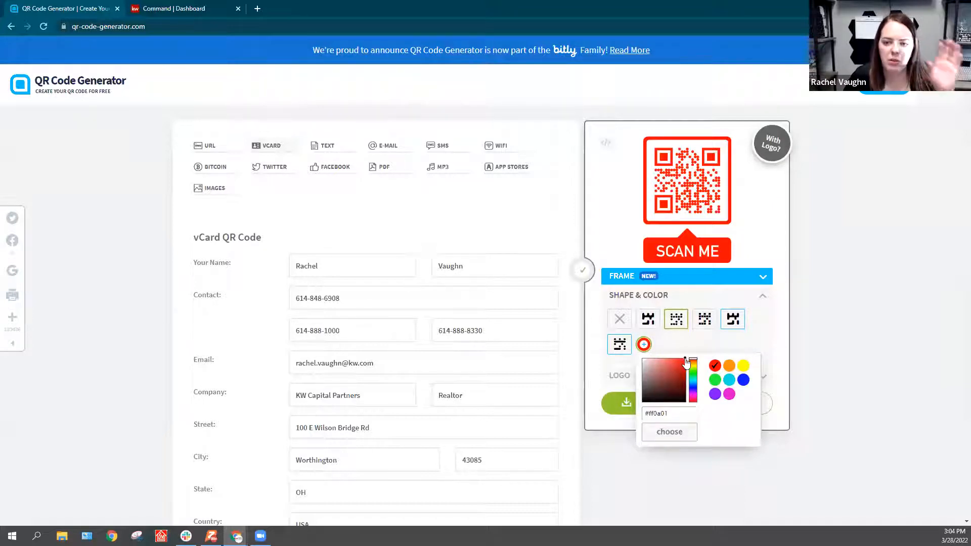
pyautogui.moveTo(686, 363); pyautogui.dragTo(642, 402)
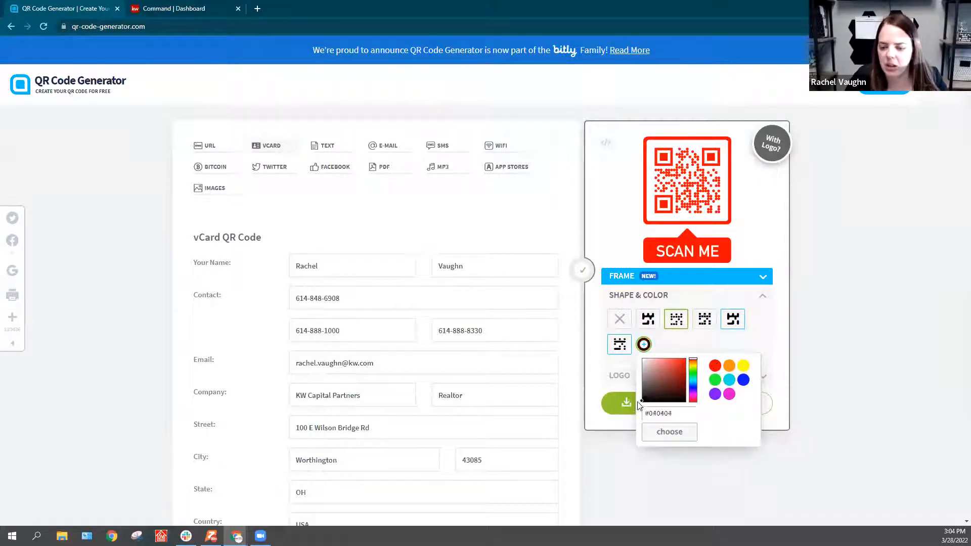
pyautogui.click(660, 431)
pyautogui.scroll(-2, 459, 359)
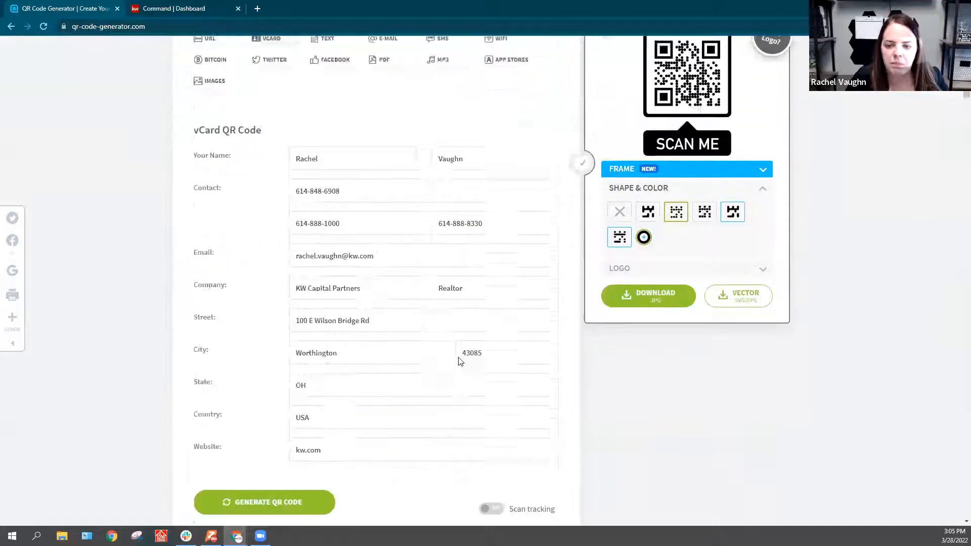
pyautogui.scroll(1, 459, 359)
pyautogui.click(764, 249)
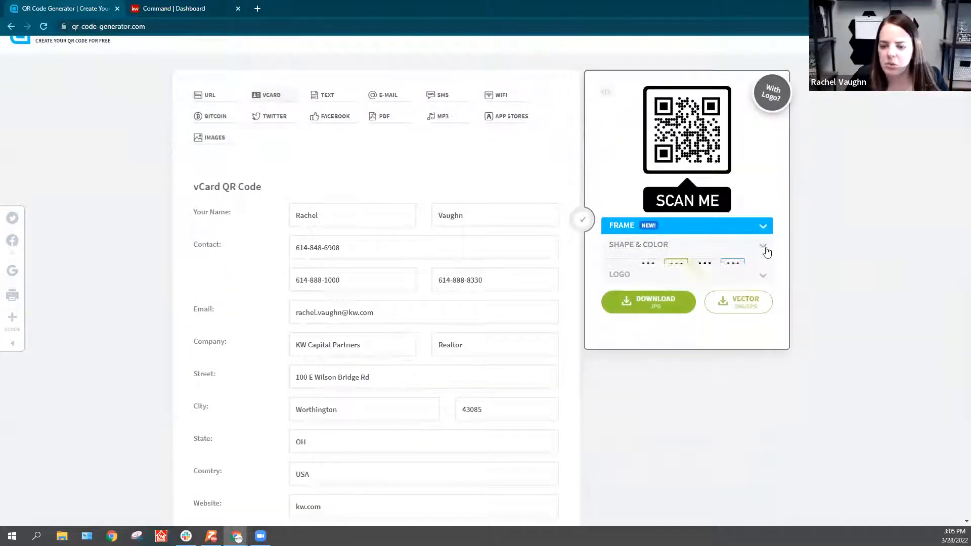
# Step: Try the SCAN ME logo in the QR code's center and the custom logo upload, and set the logo back to none
pyautogui.click(751, 265)
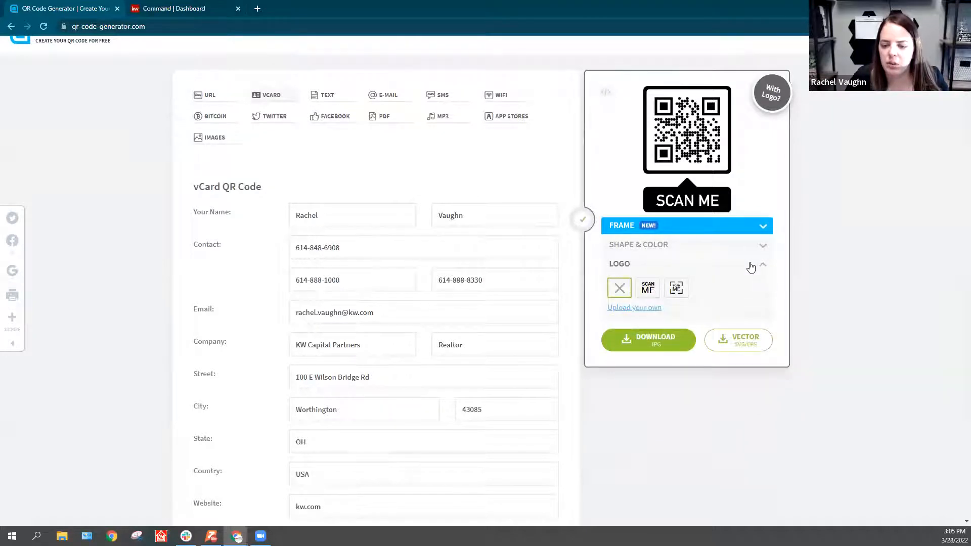
pyautogui.click(650, 291)
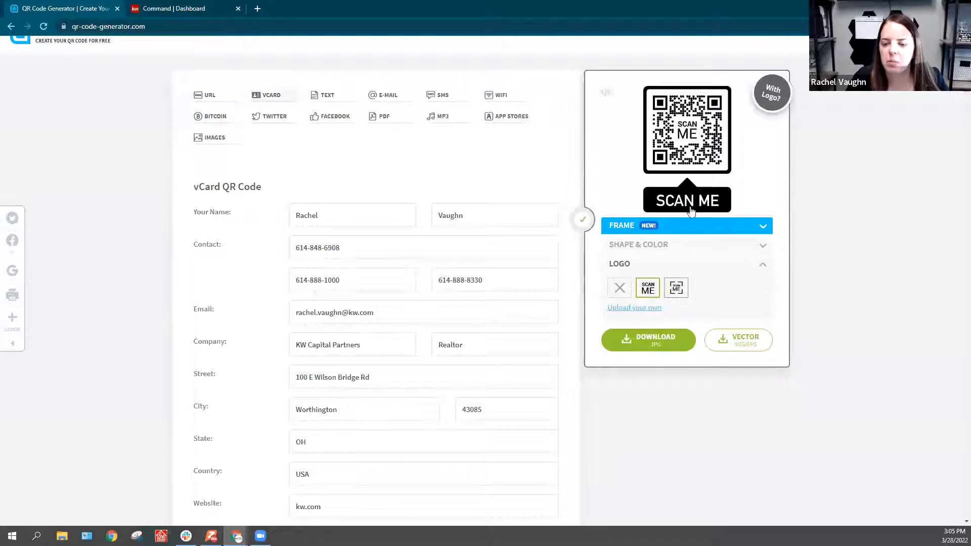
pyautogui.click(632, 308)
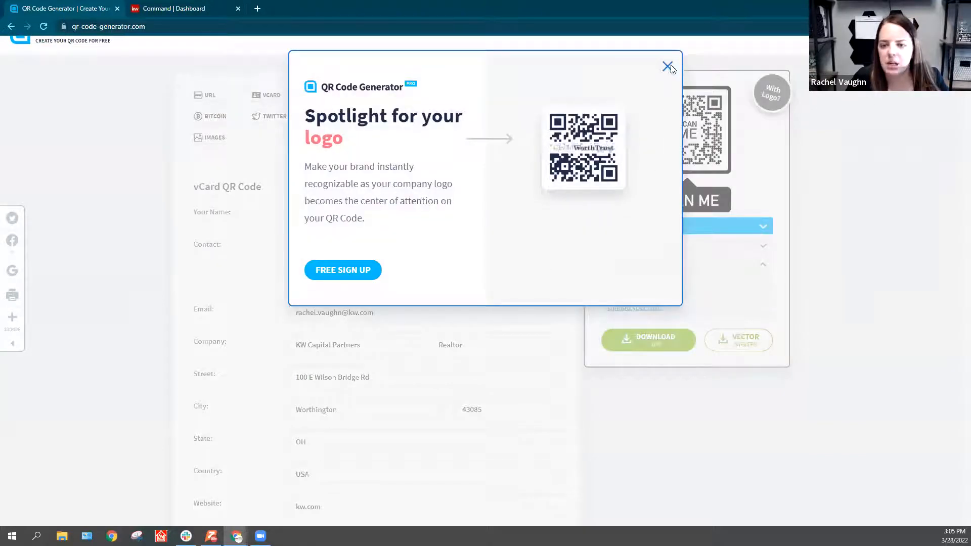
pyautogui.click(668, 67)
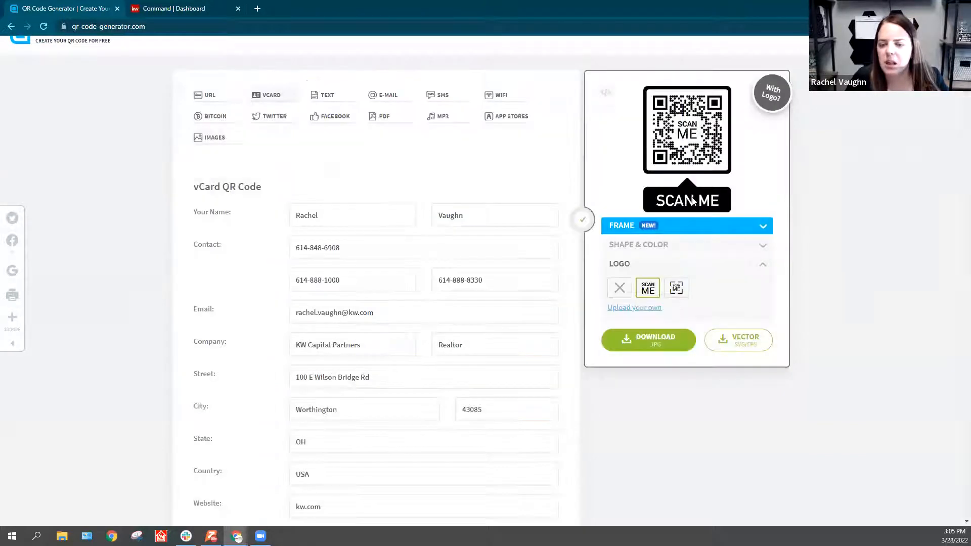
pyautogui.click(620, 287)
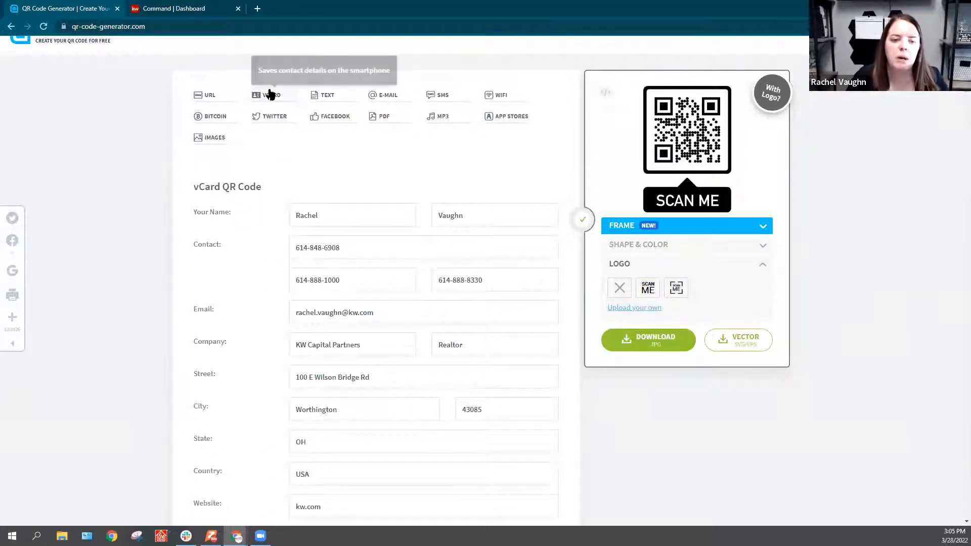
# Step: Try to turn on scan tracking for the vCard QR code and dismiss the sign-up offer
pyautogui.scroll(-4, 423, 263)
pyautogui.scroll(-2, 424, 264)
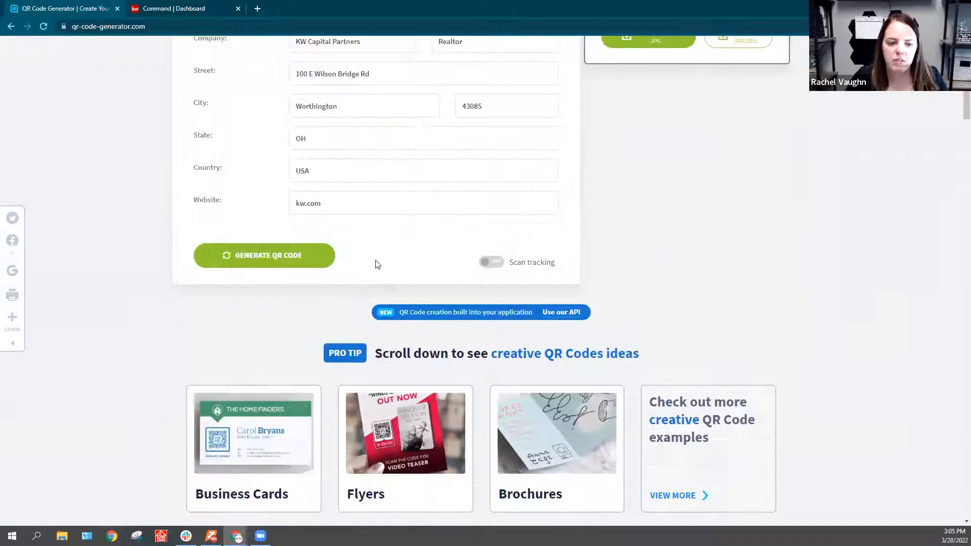
pyautogui.scroll(1, 507, 335)
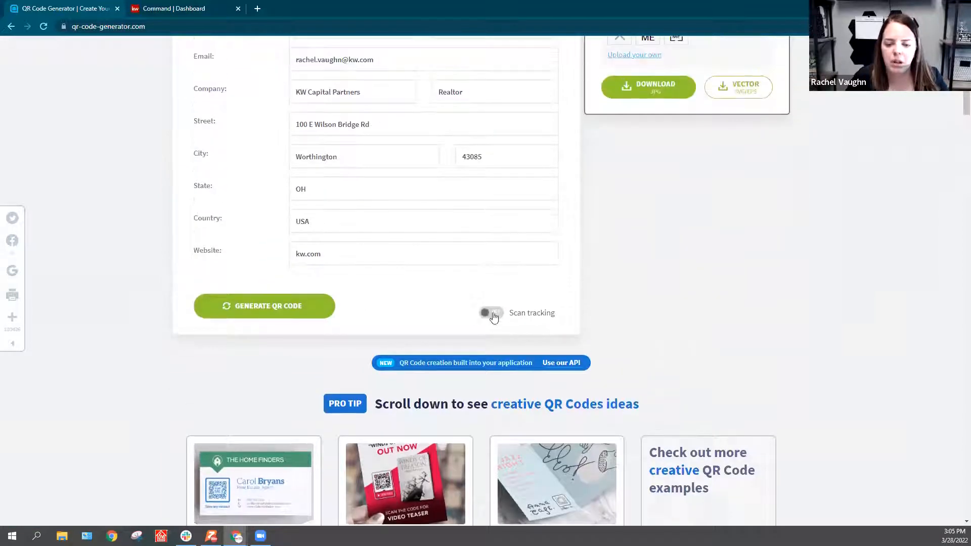
pyautogui.click(492, 311)
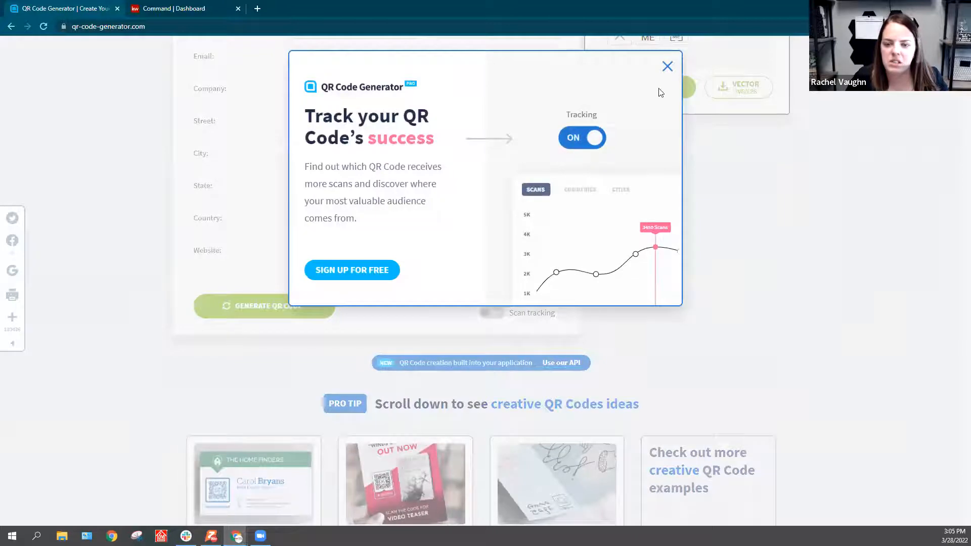
pyautogui.click(667, 67)
# Step: Generate the vCard QR code from the completed contact details, download it as an image, and dismiss the sign-up offer
pyautogui.scroll(1, 522, 325)
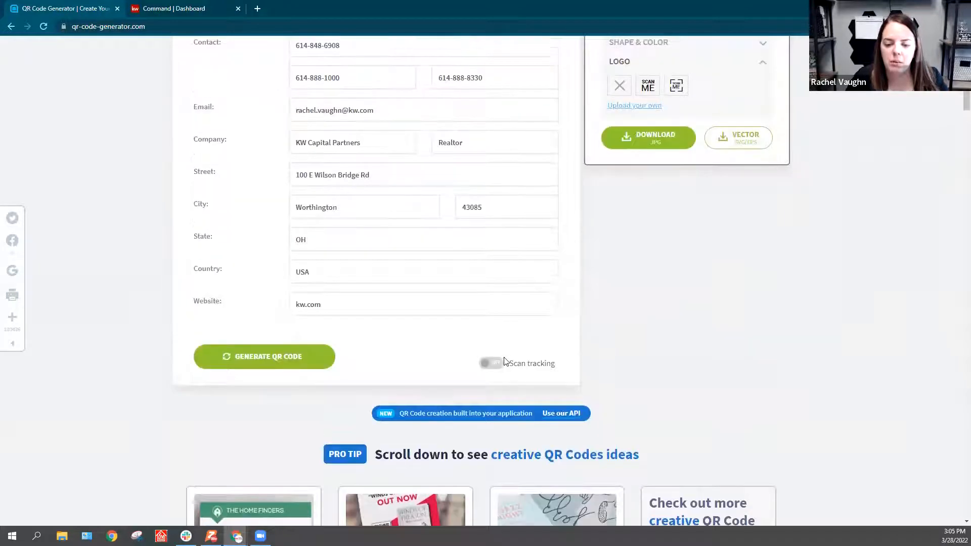
pyautogui.scroll(2, 566, 354)
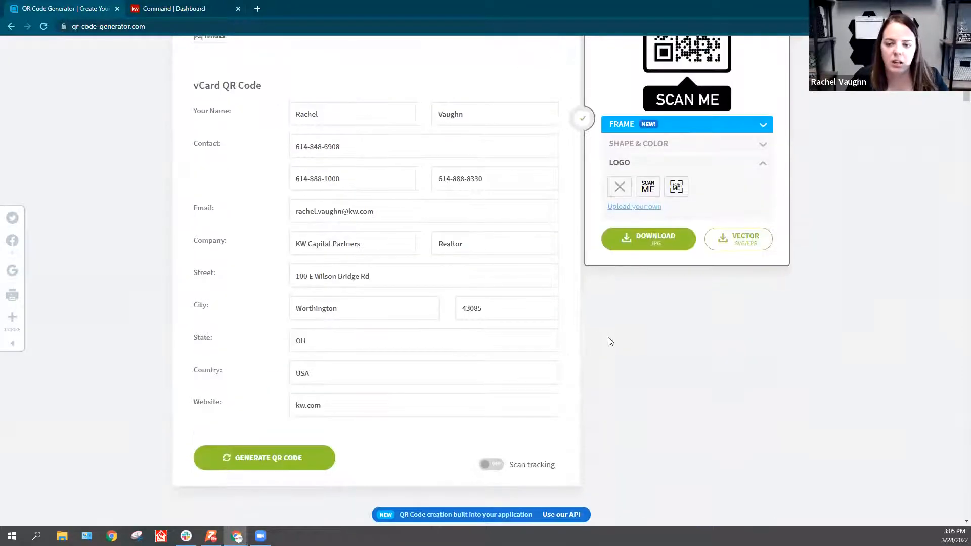
pyautogui.scroll(1, 647, 307)
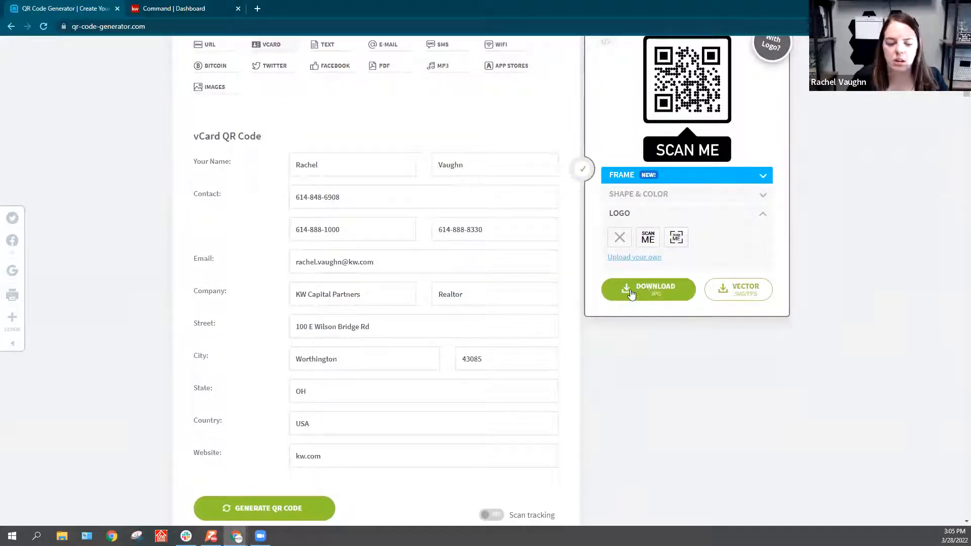
pyautogui.click(257, 507)
pyautogui.click(820, 212)
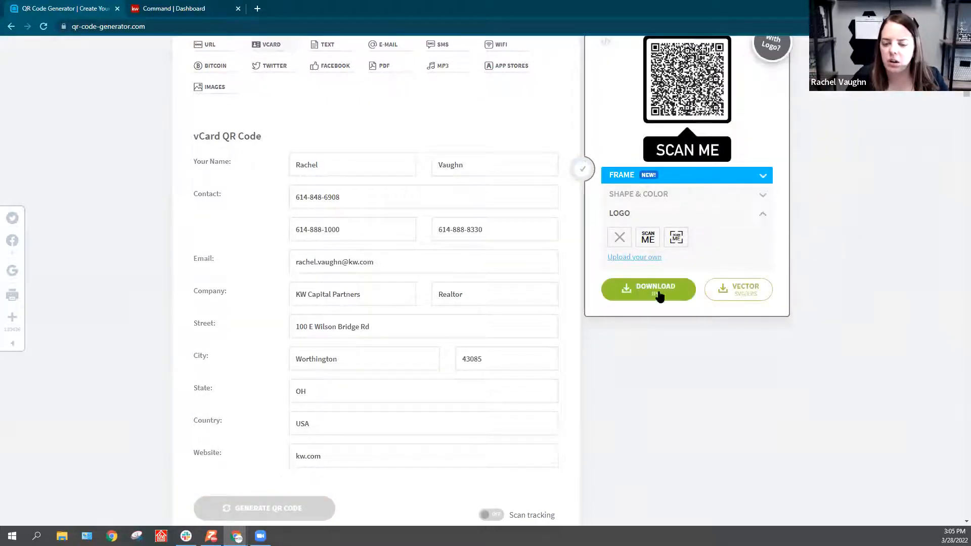
pyautogui.click(638, 287)
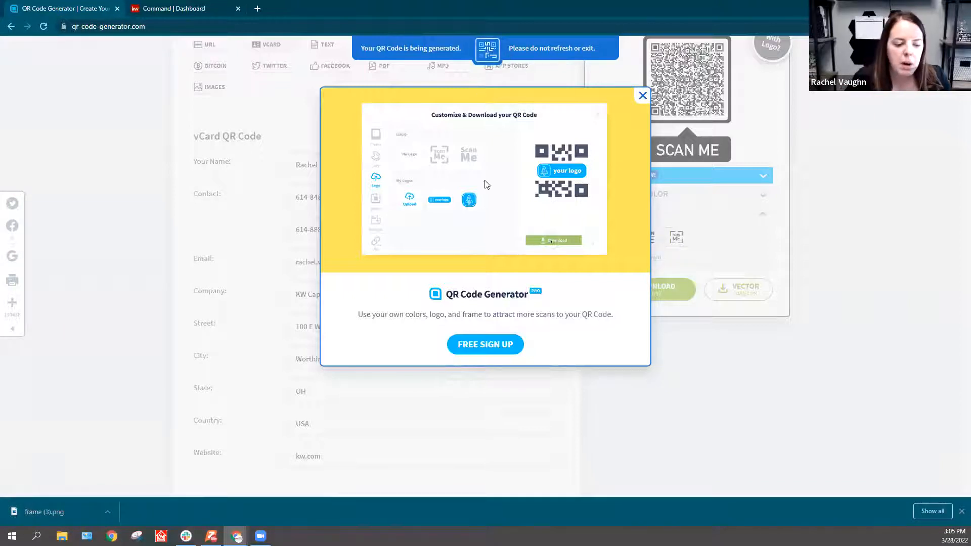
pyautogui.click(643, 96)
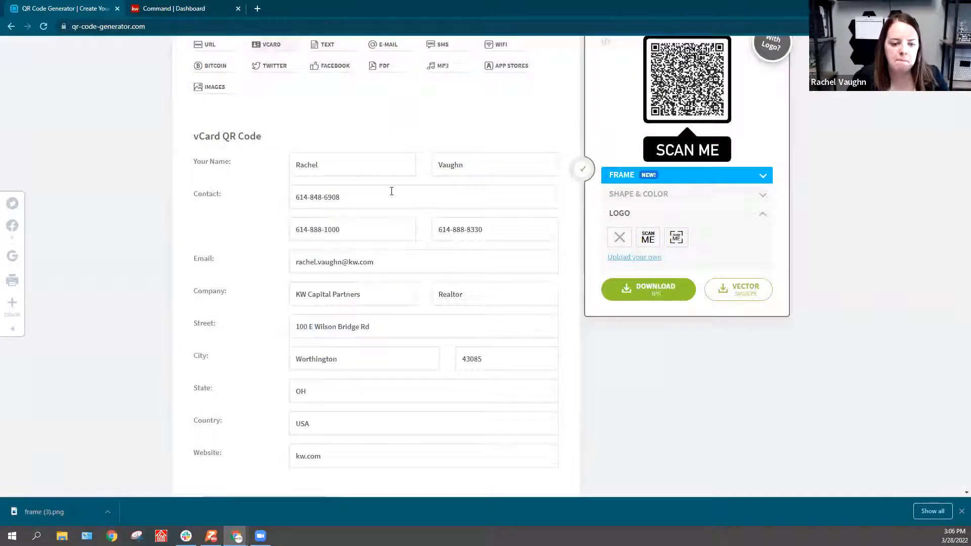
pyautogui.scroll(2, 314, 139)
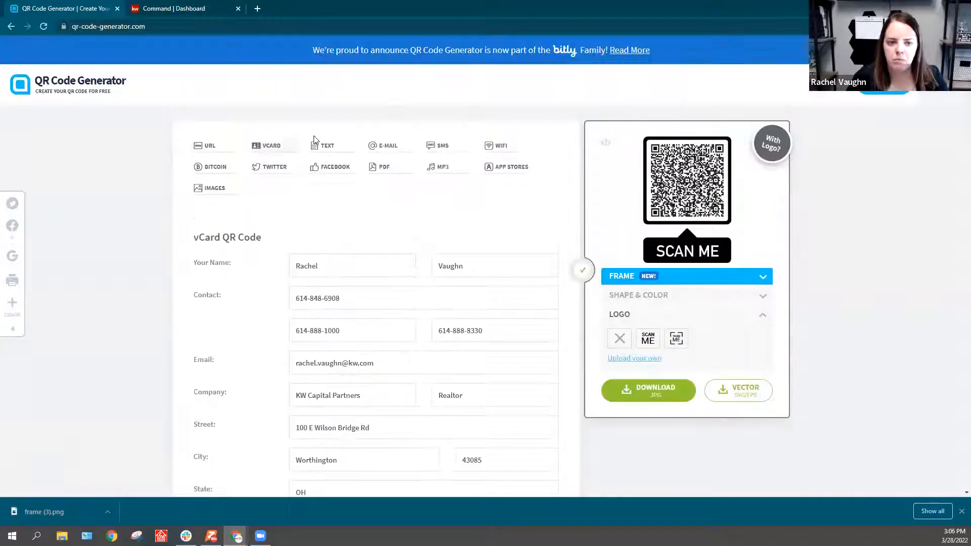
# Step: Switch to KW Command and create a new Social design without importing a listing
pyautogui.click(186, 8)
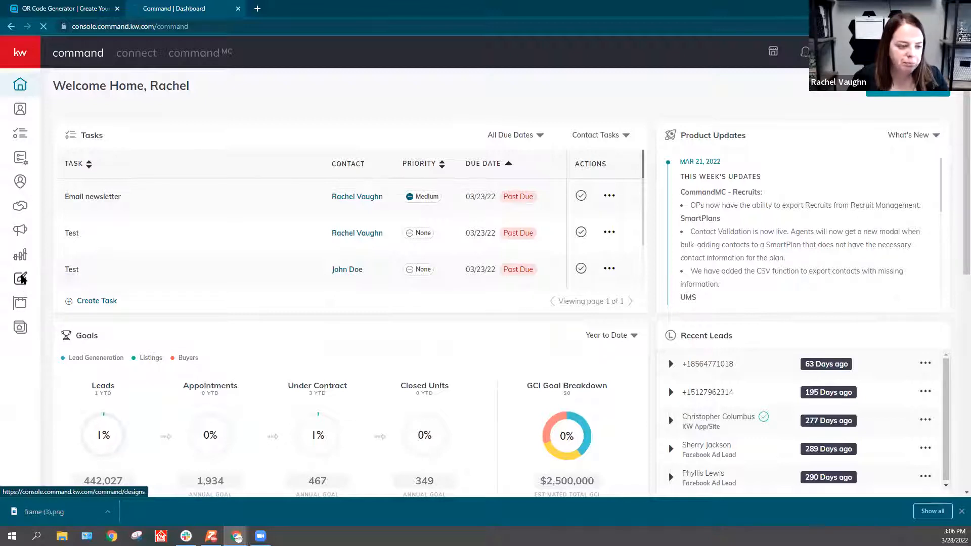
pyautogui.click(22, 279)
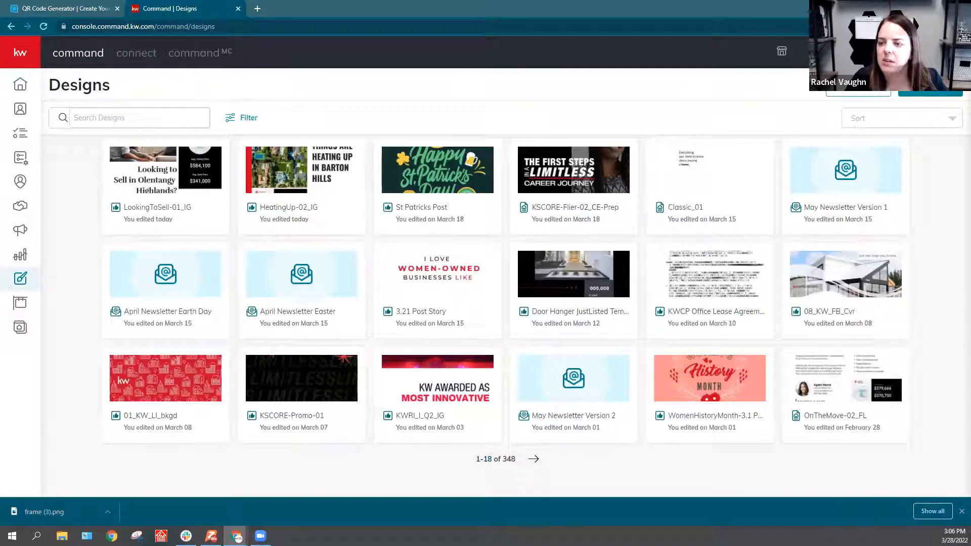
pyautogui.click(931, 86)
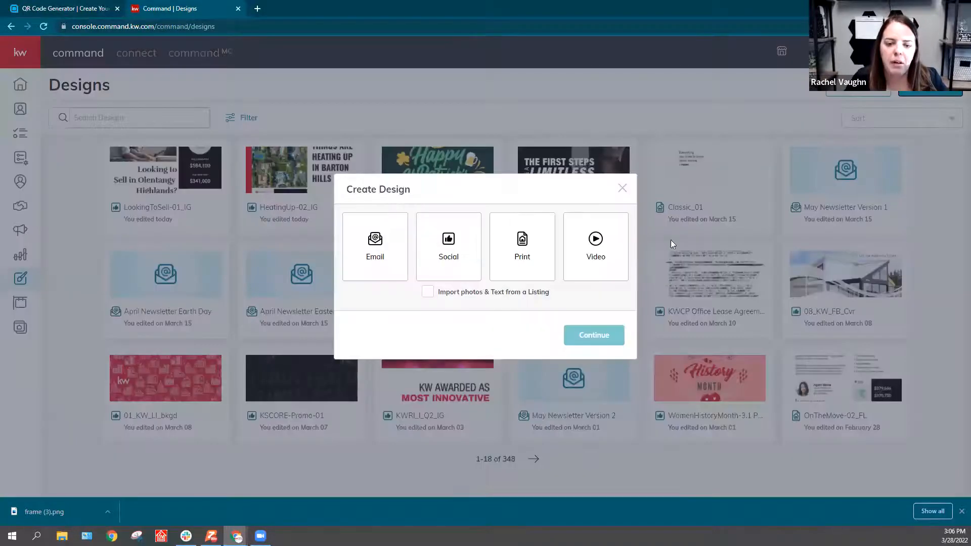
pyautogui.click(450, 247)
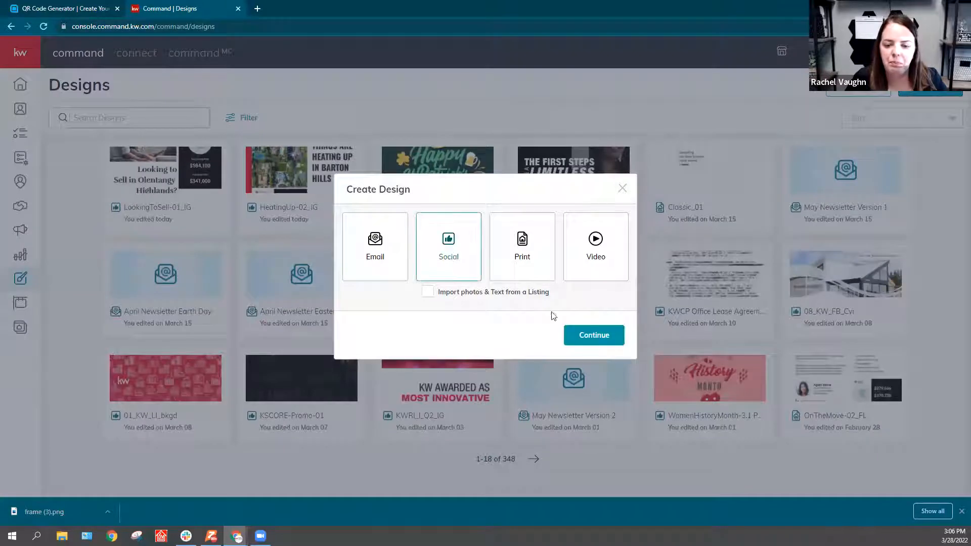
pyautogui.click(589, 336)
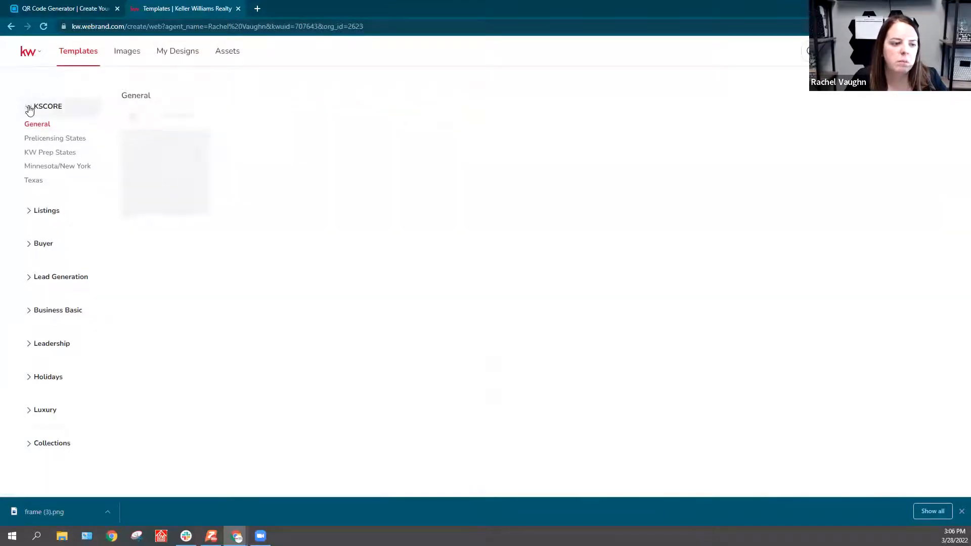
# Step: Show the I ♥ KW templates of the Lead Generation category, filtered to the Social - Stories format
pyautogui.click(29, 109)
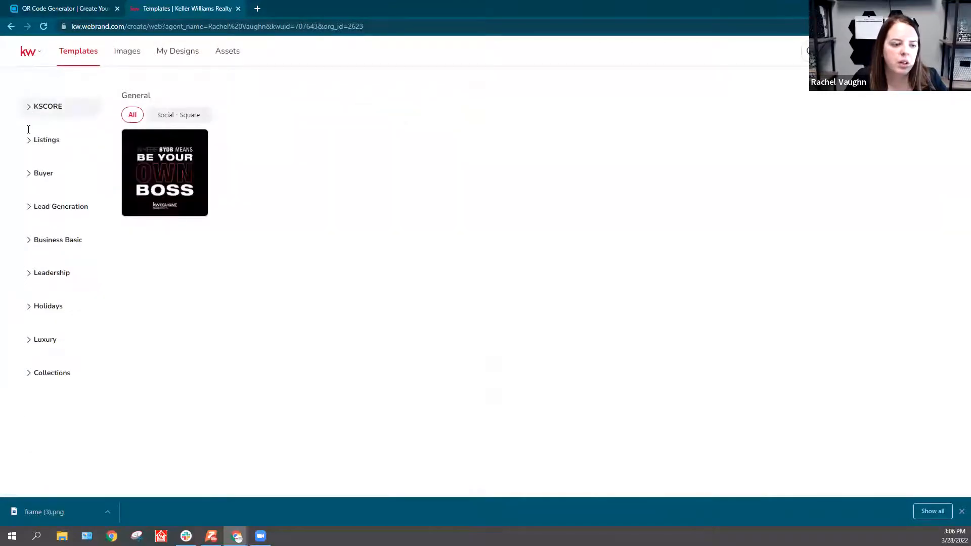
pyautogui.click(28, 241)
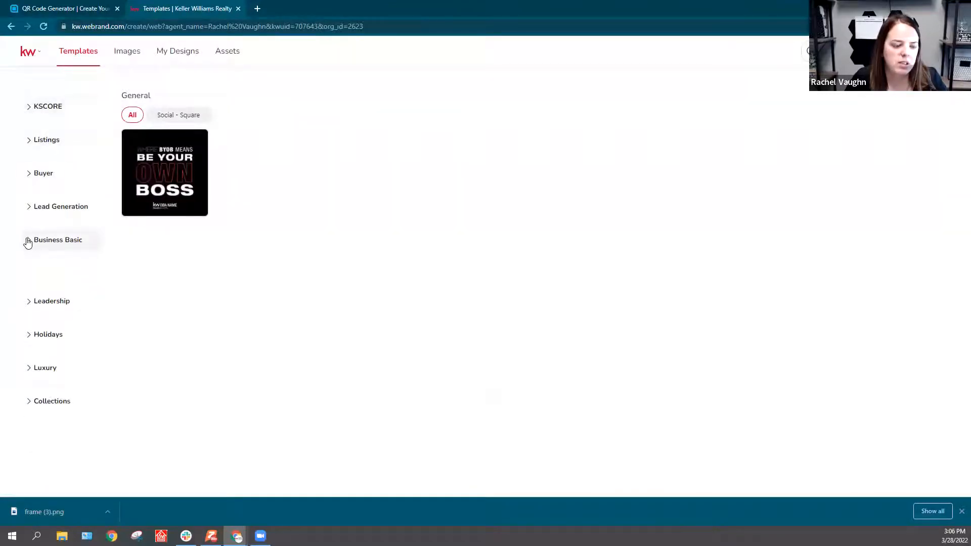
pyautogui.click(28, 242)
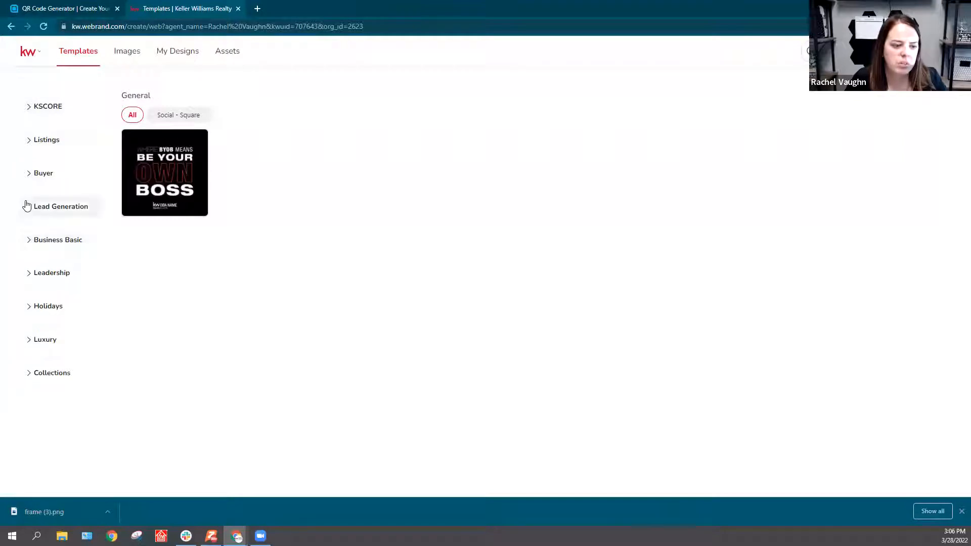
pyautogui.click(28, 207)
pyautogui.click(38, 294)
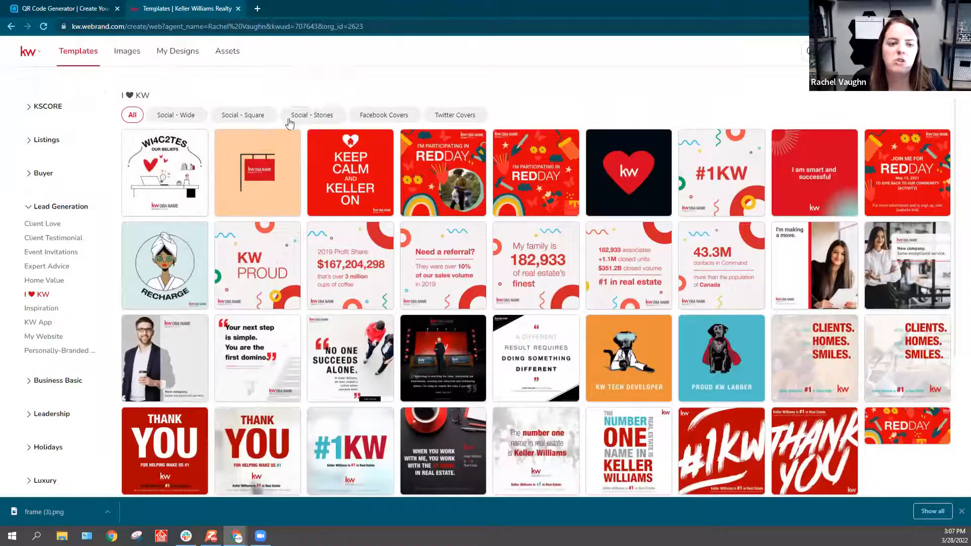
pyautogui.click(305, 120)
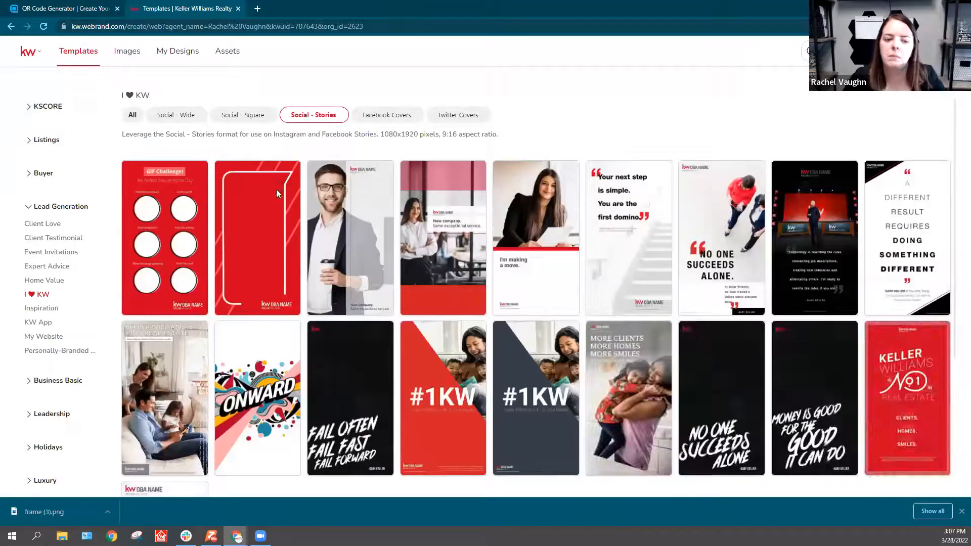
# Step: Look through the story templates and open the red TextFrame template for editing
pyautogui.scroll(-1, 250, 328)
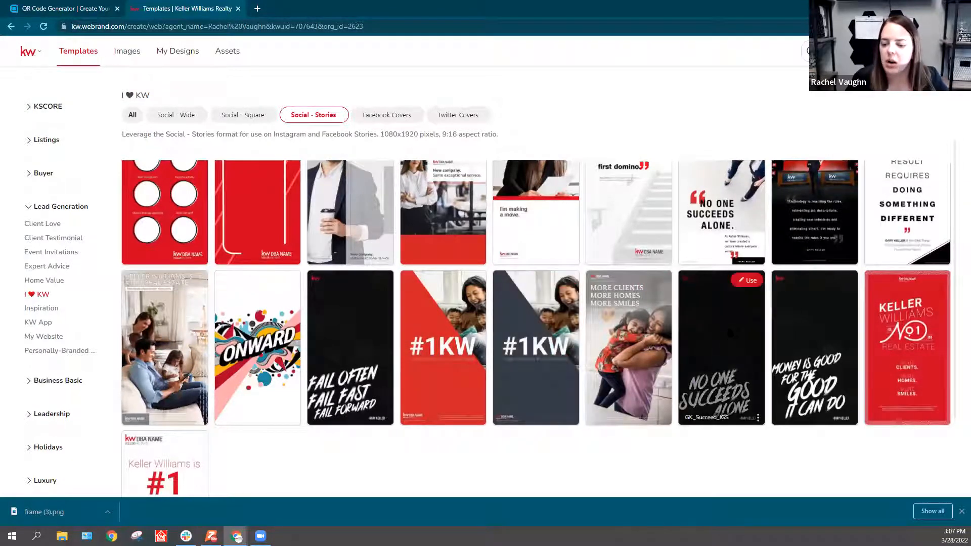
pyautogui.scroll(1, 722, 348)
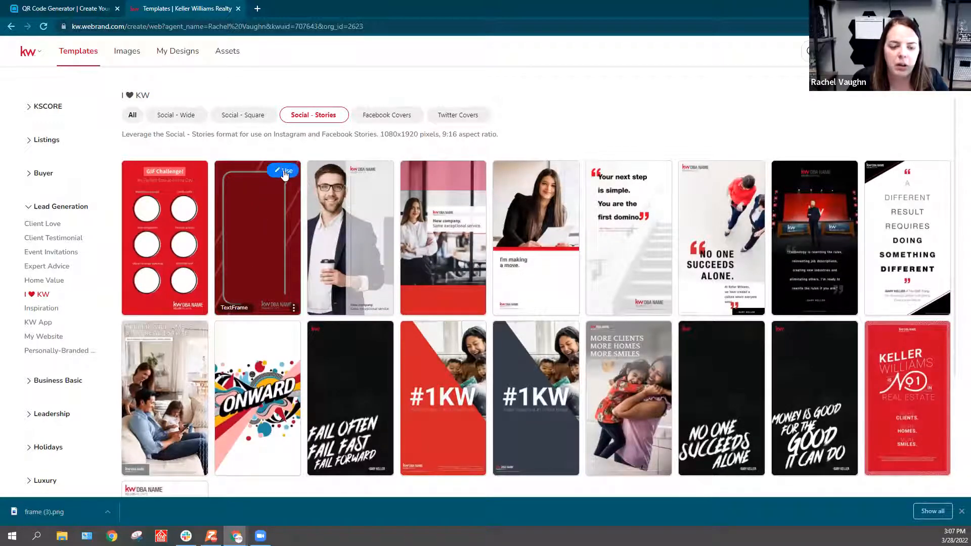
pyautogui.click(285, 172)
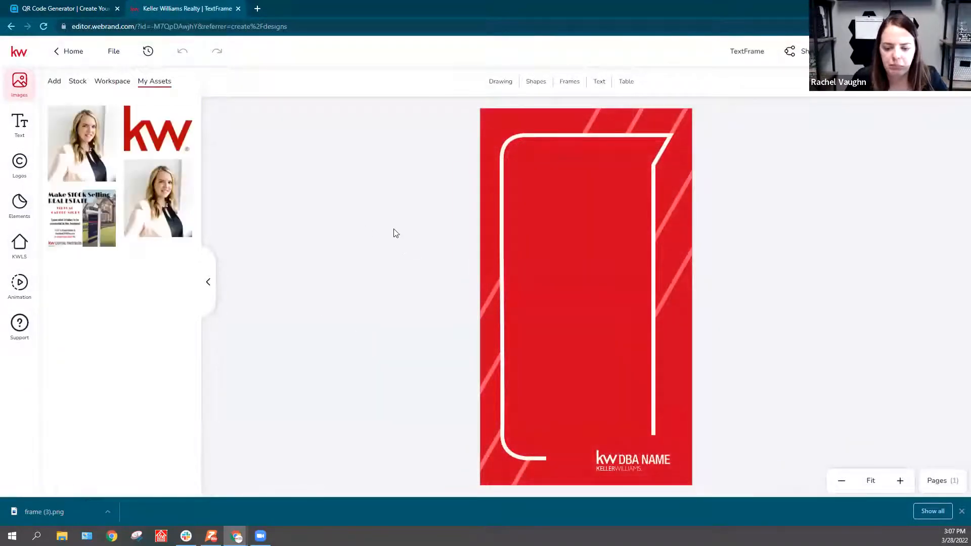
# Step: Replace the DBA logo with the white KW Capital Partners logo, enlarge it, and place it in the gap at the frame's lower edge
pyautogui.click(623, 458)
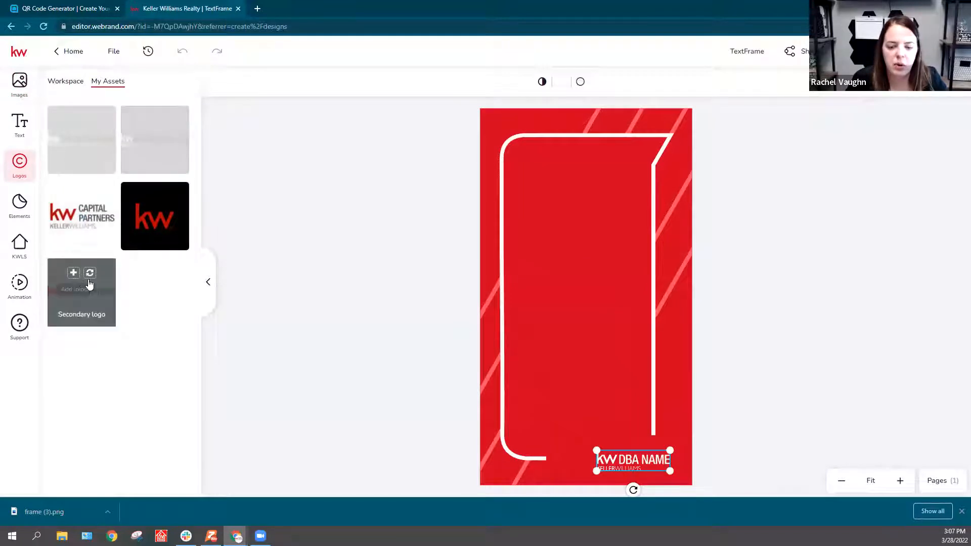
pyautogui.click(162, 120)
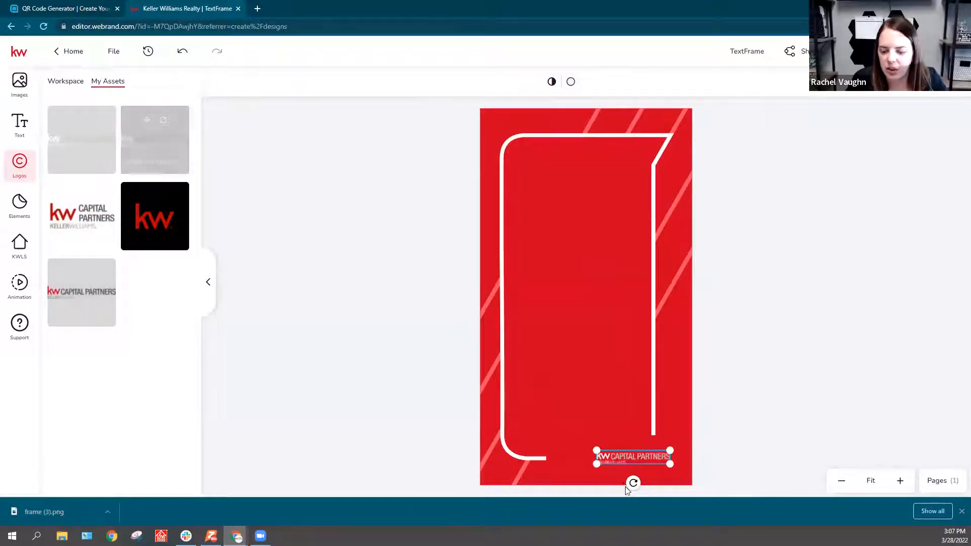
pyautogui.moveTo(629, 457); pyautogui.dragTo(656, 464)
pyautogui.moveTo(607, 438); pyautogui.dragTo(598, 449)
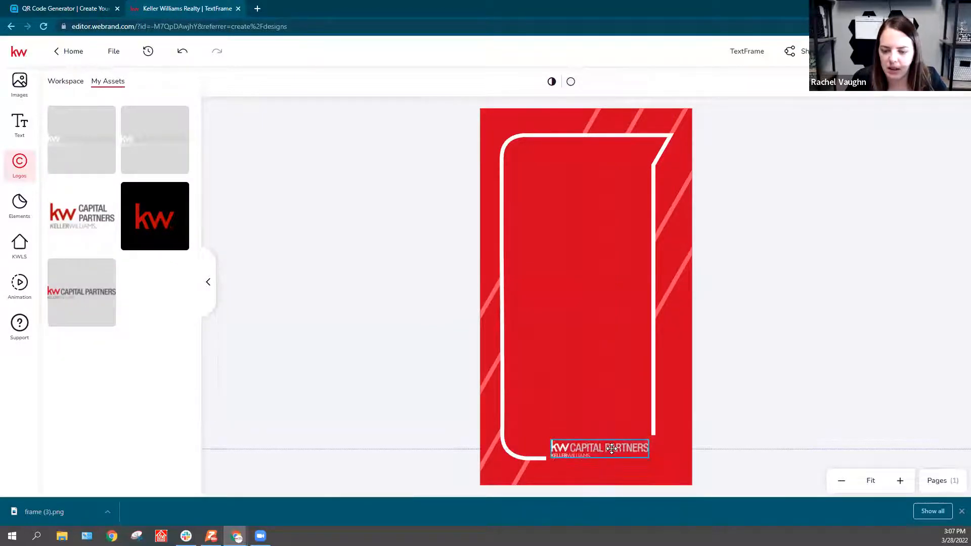
pyautogui.click(415, 375)
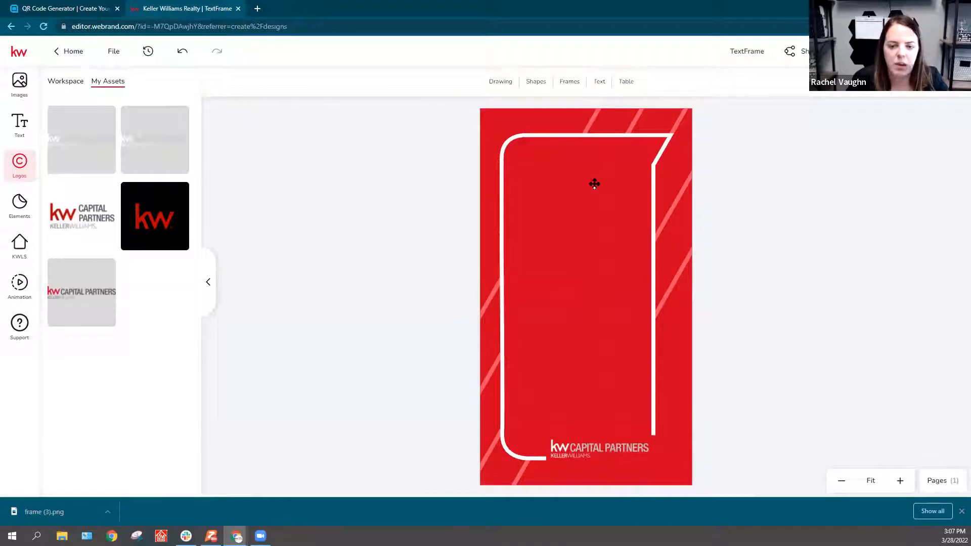
# Step: Upload the QR code image frame (3) from Downloads and add it to the red story design
pyautogui.click(27, 92)
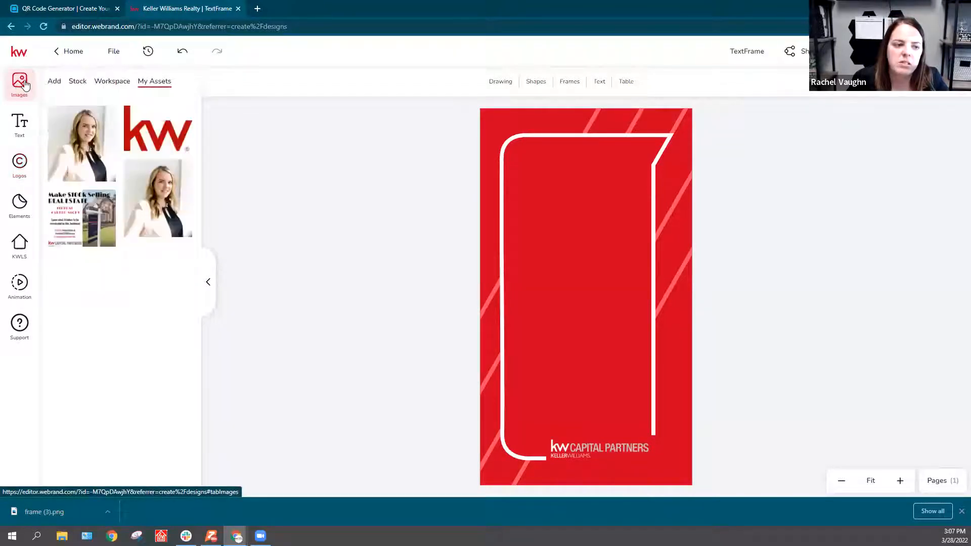
pyautogui.click(55, 82)
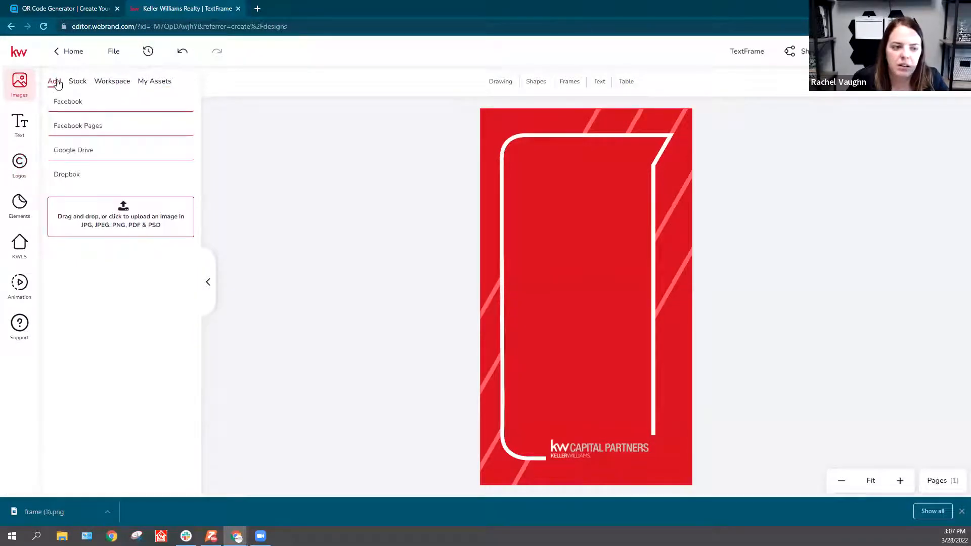
pyautogui.click(123, 209)
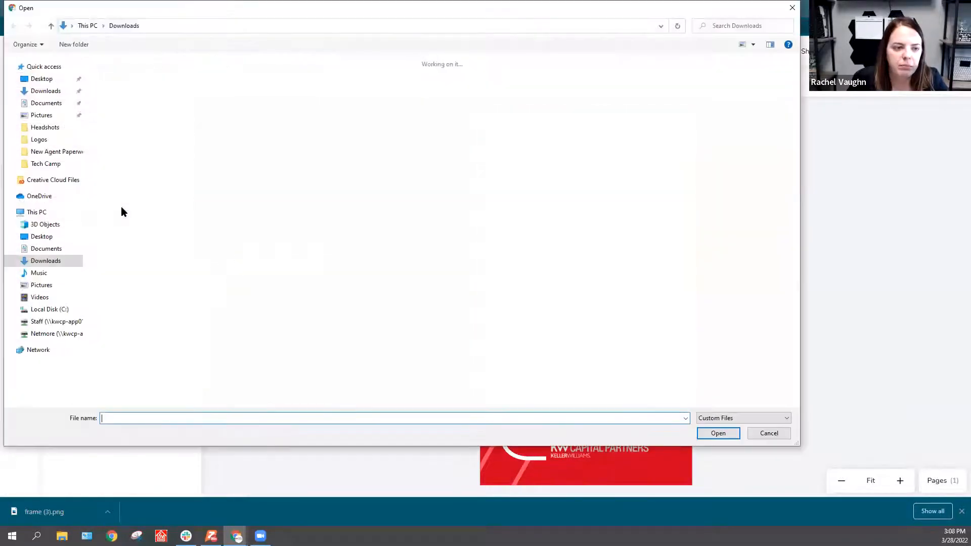
pyautogui.click(114, 90)
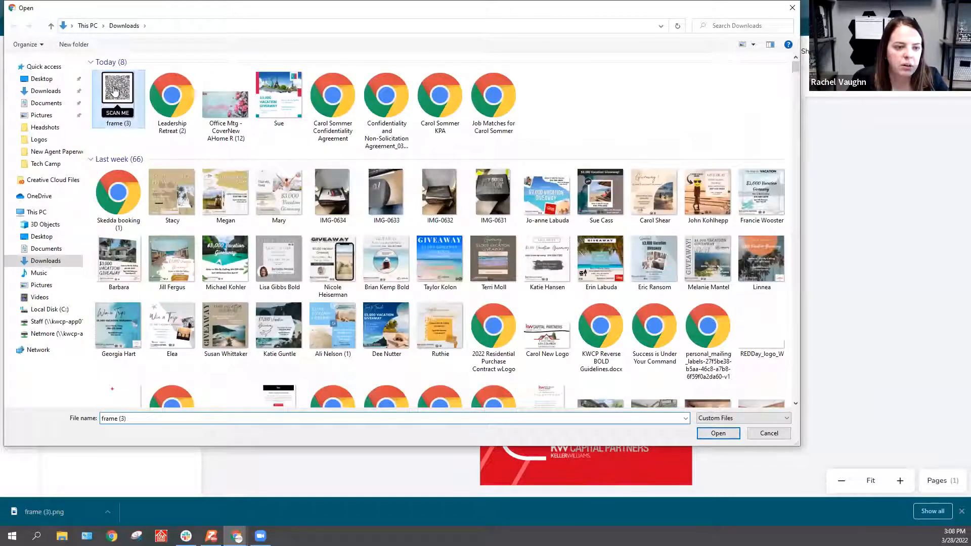
pyautogui.doubleClick(116, 91)
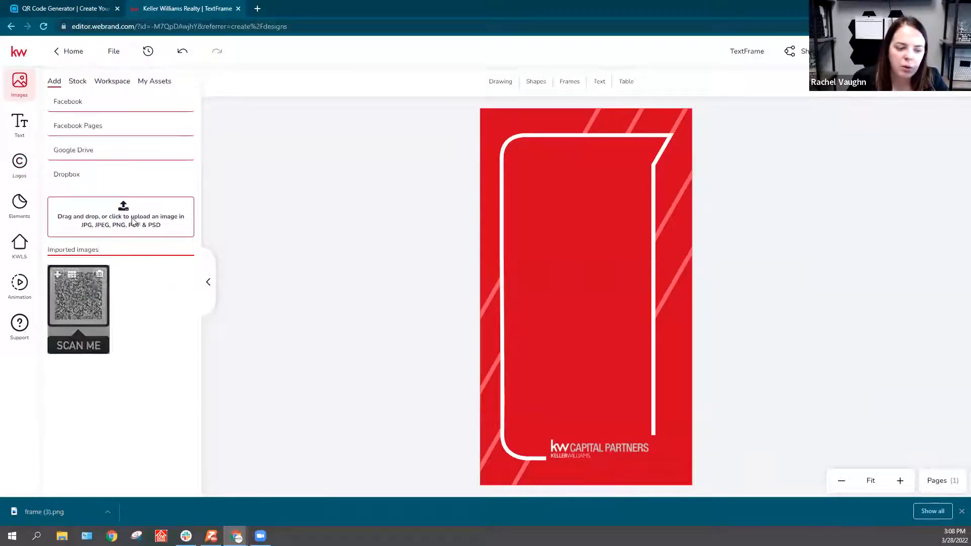
pyautogui.click(57, 275)
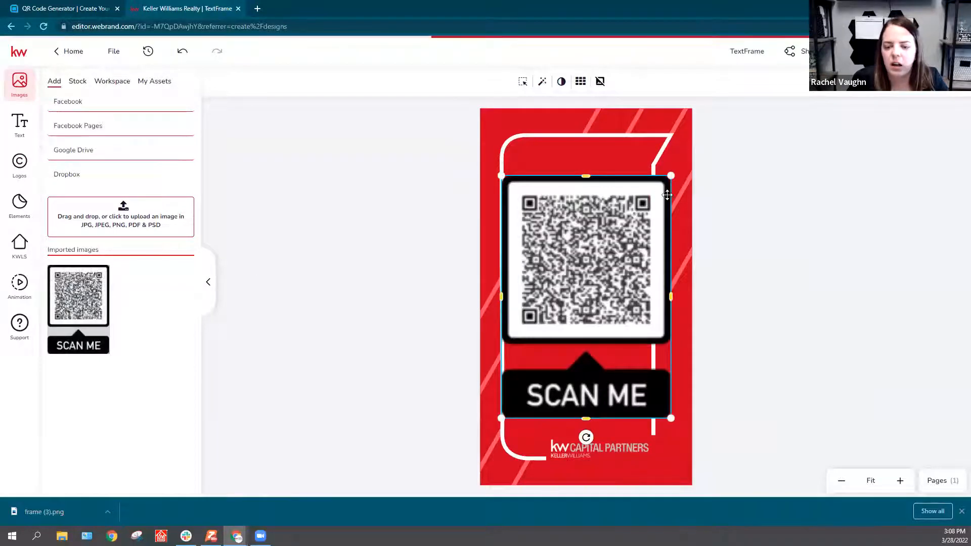
# Step: Shrink the QR code image to fit inside the white frame and centre it horizontally there
pyautogui.moveTo(672, 175); pyautogui.dragTo(595, 279)
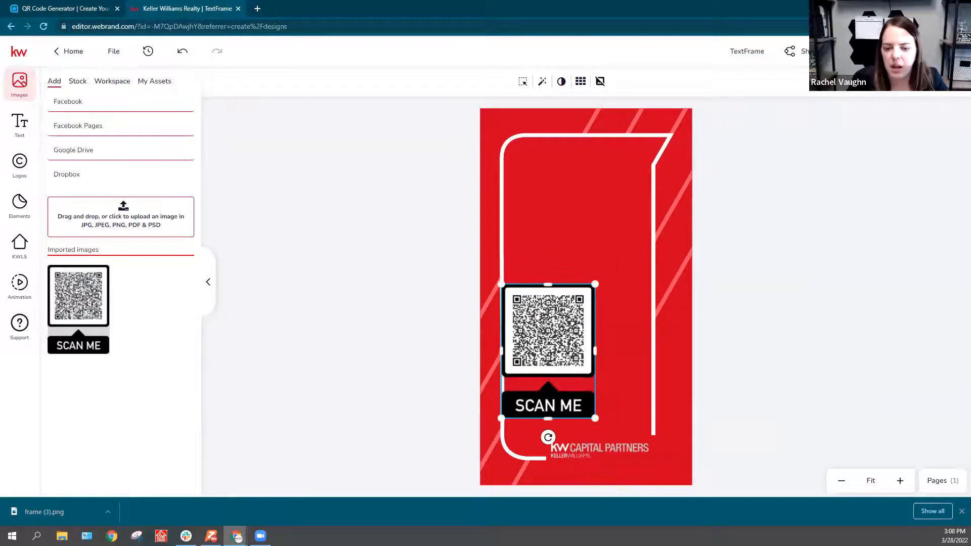
pyautogui.moveTo(548, 320); pyautogui.dragTo(579, 274)
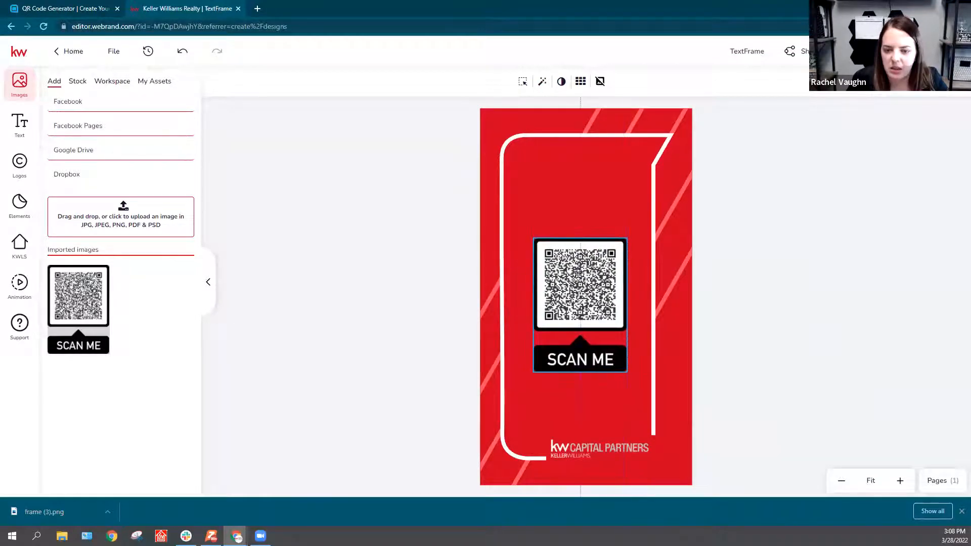
pyautogui.moveTo(627, 374)
pyautogui.mouseDown()
pyautogui.moveTo(679, 427)
pyautogui.moveTo(688, 457)
pyautogui.moveTo(636, 386)
pyautogui.mouseUp()
pyautogui.moveTo(604, 305); pyautogui.dragTo(601, 307)
pyautogui.click(828, 293)
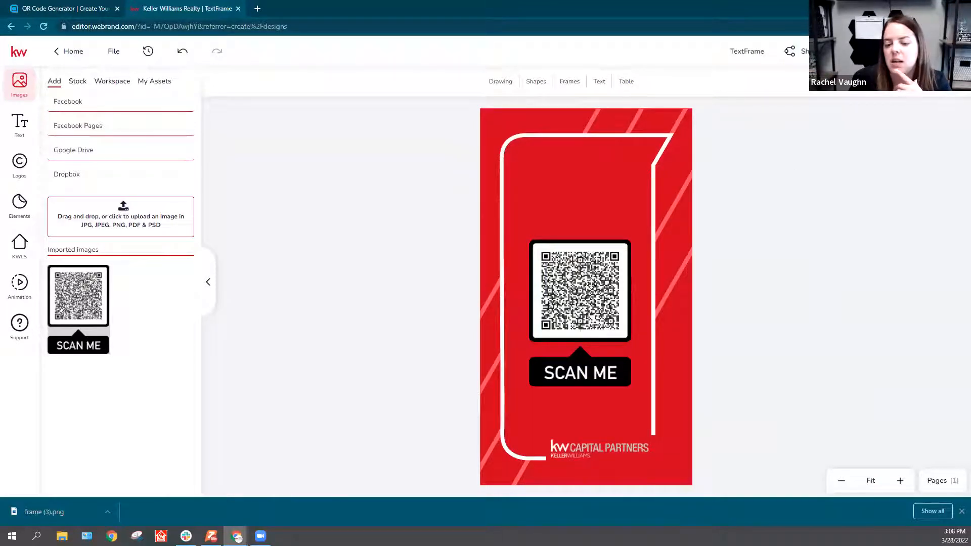
# Step: Move the QR code lower inside the frame, leaving space above it, and download the page as a high-quality JPEG
pyautogui.moveTo(609, 268); pyautogui.dragTo(586, 280)
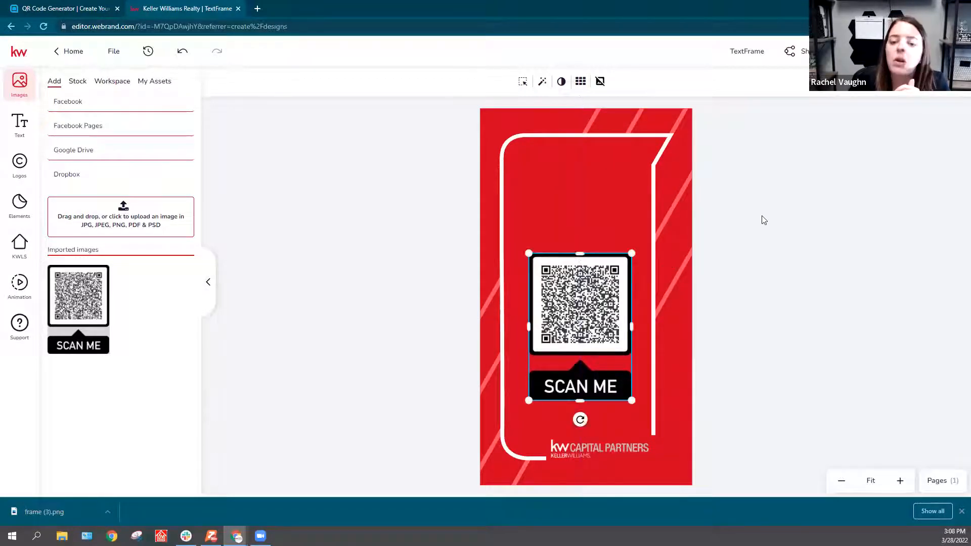
pyautogui.click(823, 223)
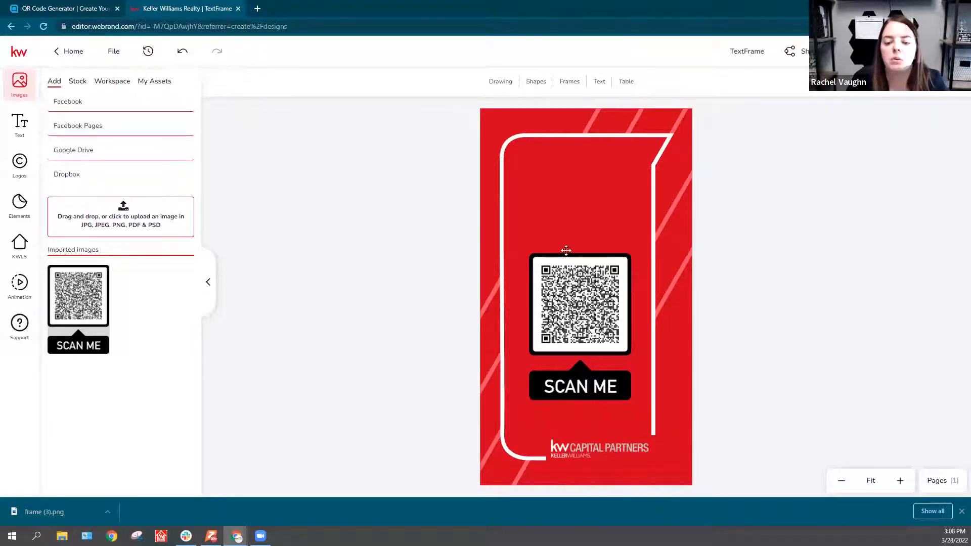
pyautogui.moveTo(590, 308)
pyautogui.mouseDown()
pyautogui.moveTo(590, 295)
pyautogui.moveTo(590, 314)
pyautogui.mouseUp()
pyautogui.click(776, 239)
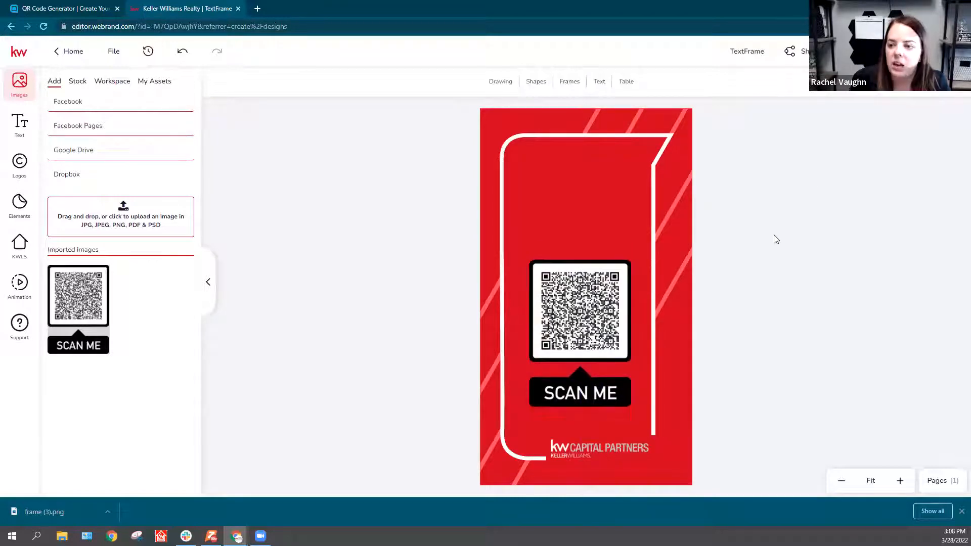
pyautogui.click(855, 51)
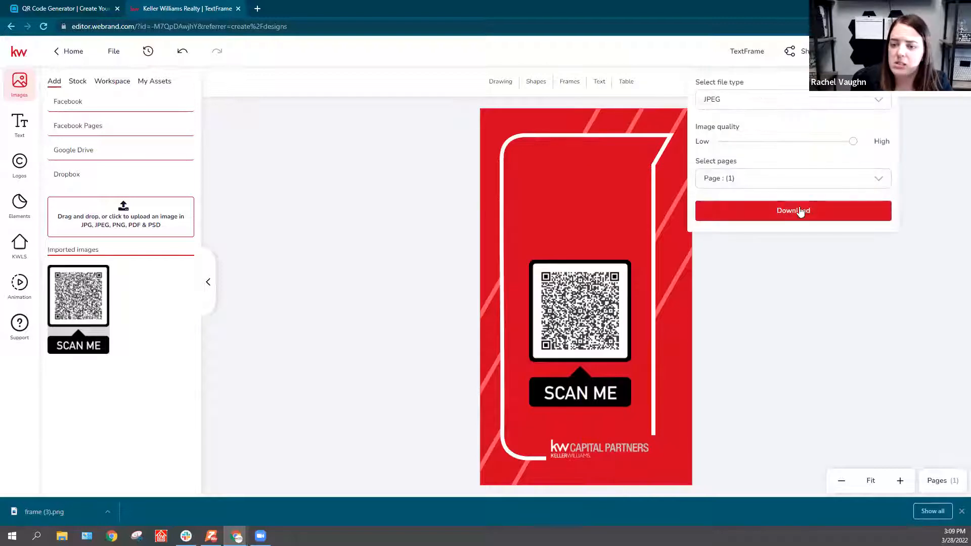
pyautogui.click(797, 212)
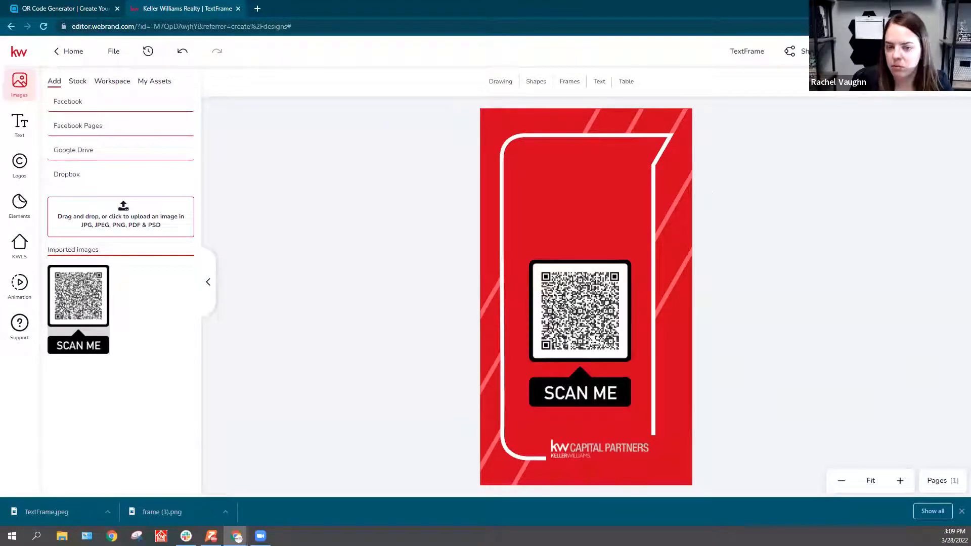
# Step: Open canva.com in a new browser tab
pyautogui.click(258, 9)
pyautogui.write('ca')
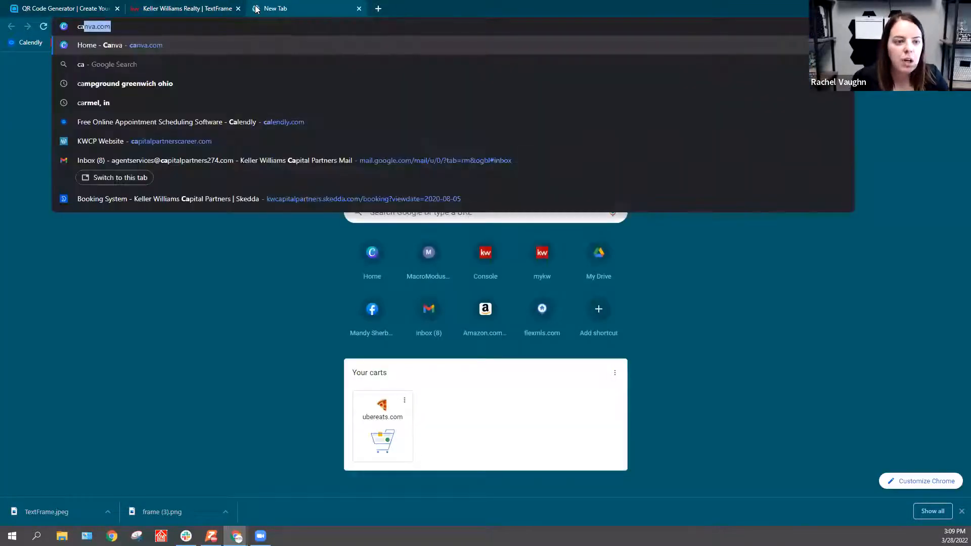
pyautogui.press('Return')
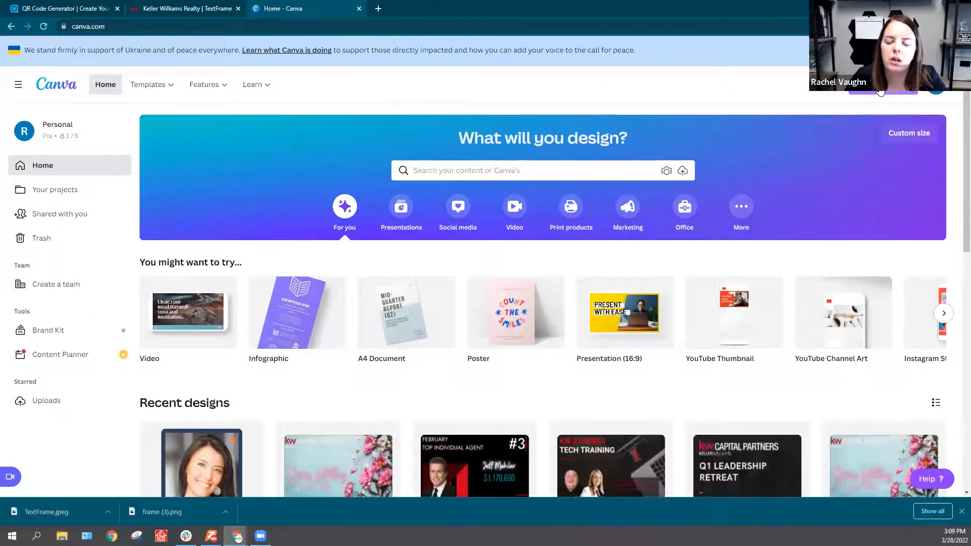
# Step: Search the design types for Facebook Story and create a new 1080 × 1920 px Facebook Story design
pyautogui.click(880, 91)
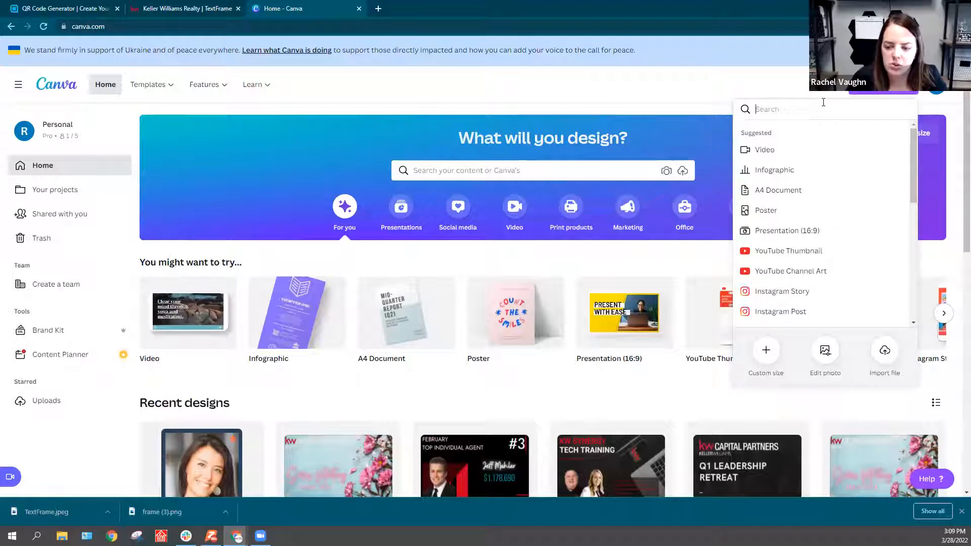
pyautogui.write('soc')
pyautogui.press('BackSpace')
pyautogui.press('BackSpace')
pyautogui.press('BackSpace')
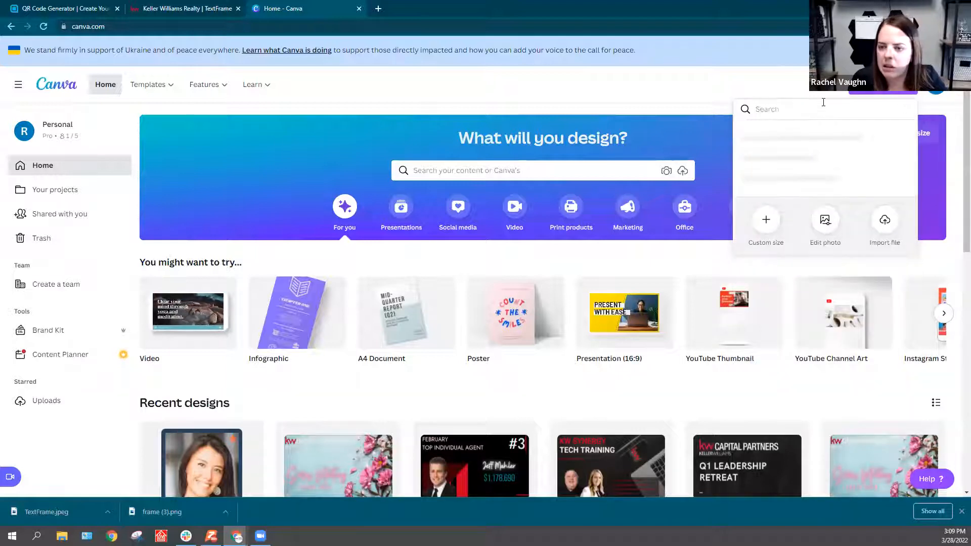
pyautogui.write('facebook st')
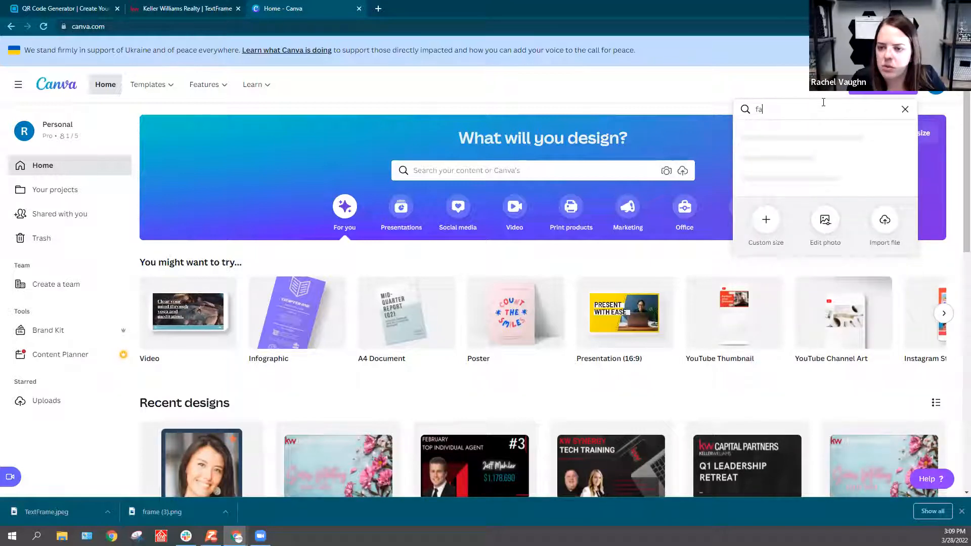
pyautogui.write('or')
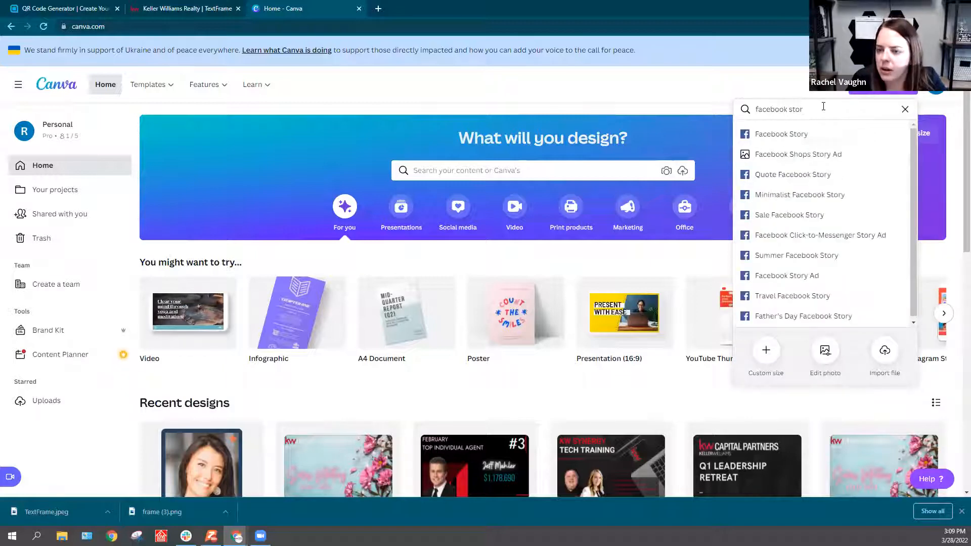
pyautogui.click(805, 134)
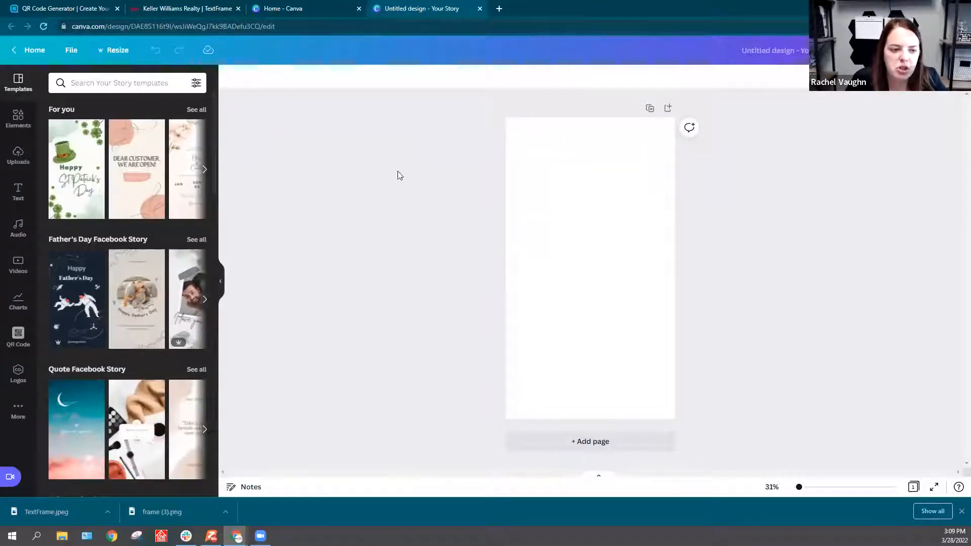
# Step: Apply the Happy St. Patrick's Day template and clear its middle by moving the greeting text down and the hat and loose clover up
pyautogui.click(73, 181)
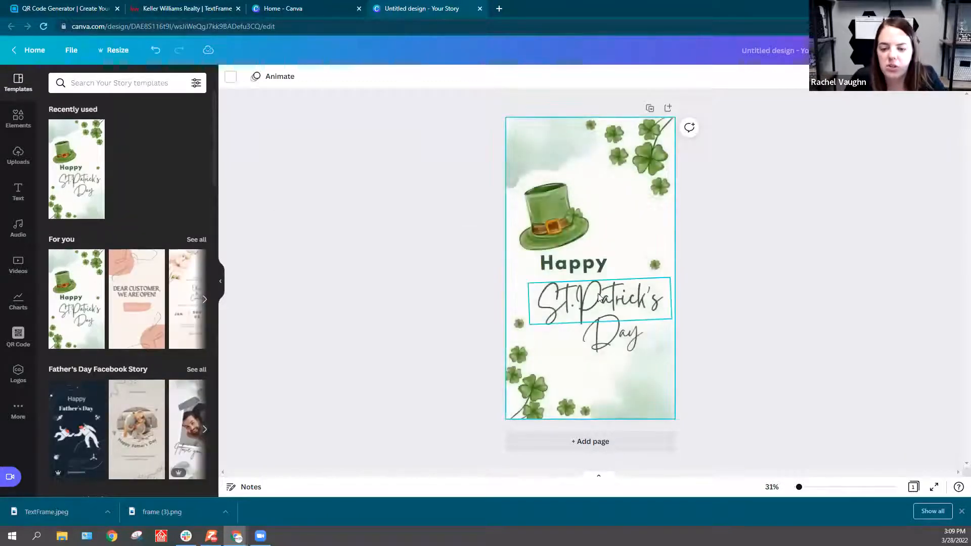
pyautogui.click(599, 297)
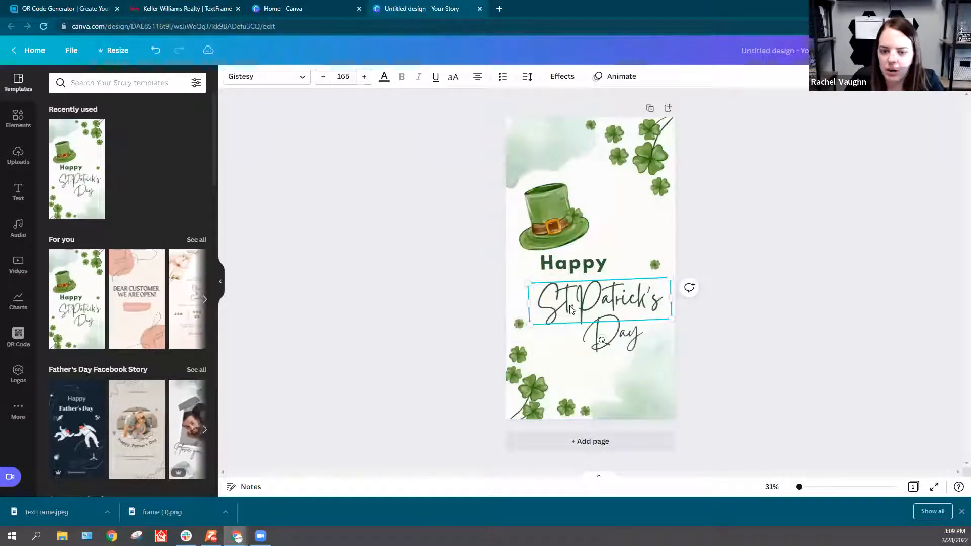
pyautogui.moveTo(602, 340); pyautogui.dragTo(605, 341)
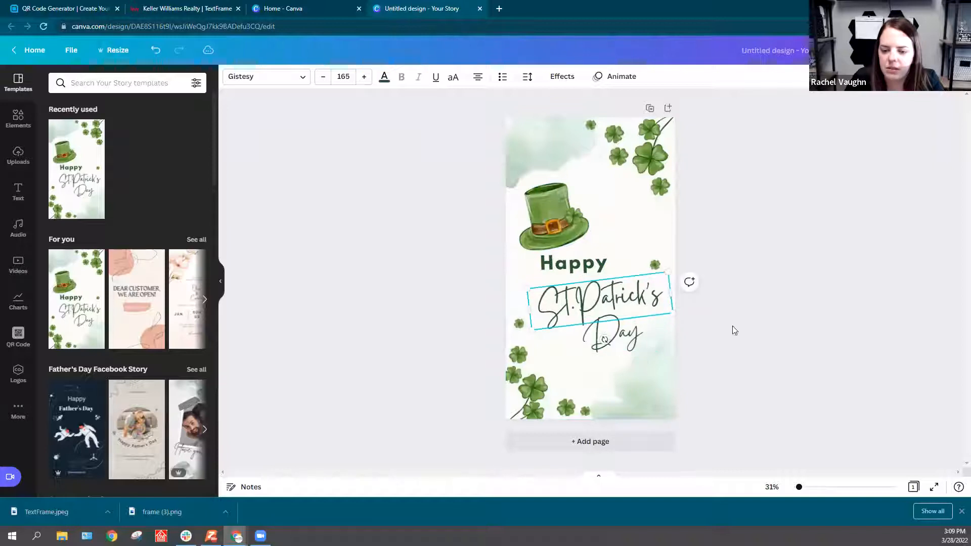
pyautogui.click(710, 309)
pyautogui.moveTo(704, 293); pyautogui.dragTo(587, 345)
pyautogui.moveTo(572, 276); pyautogui.dragTo(583, 331)
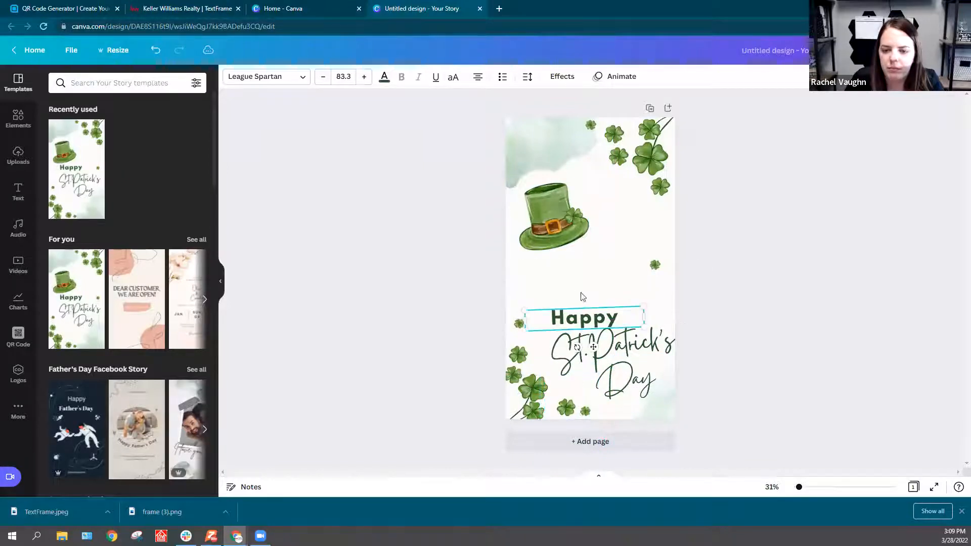
pyautogui.moveTo(555, 222); pyautogui.dragTo(545, 175)
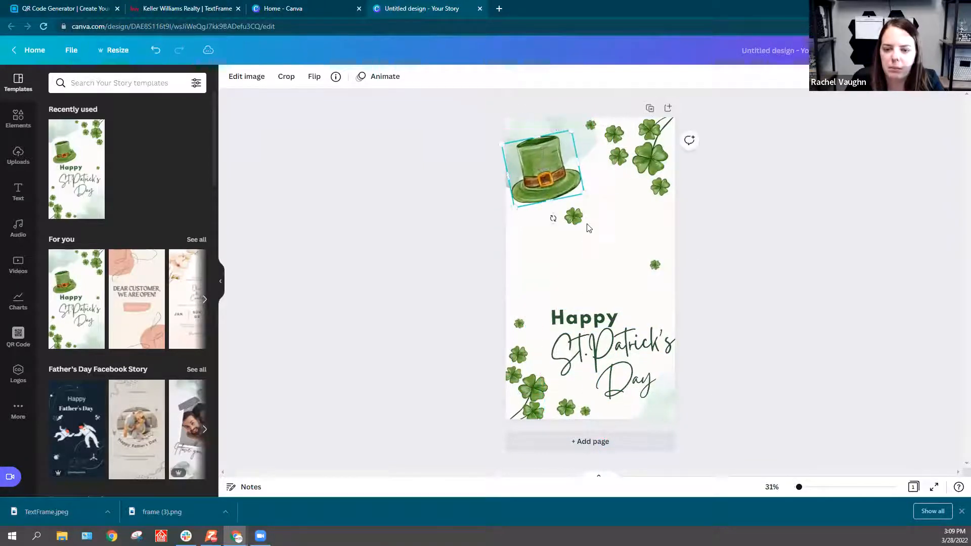
pyautogui.moveTo(575, 216); pyautogui.dragTo(624, 194)
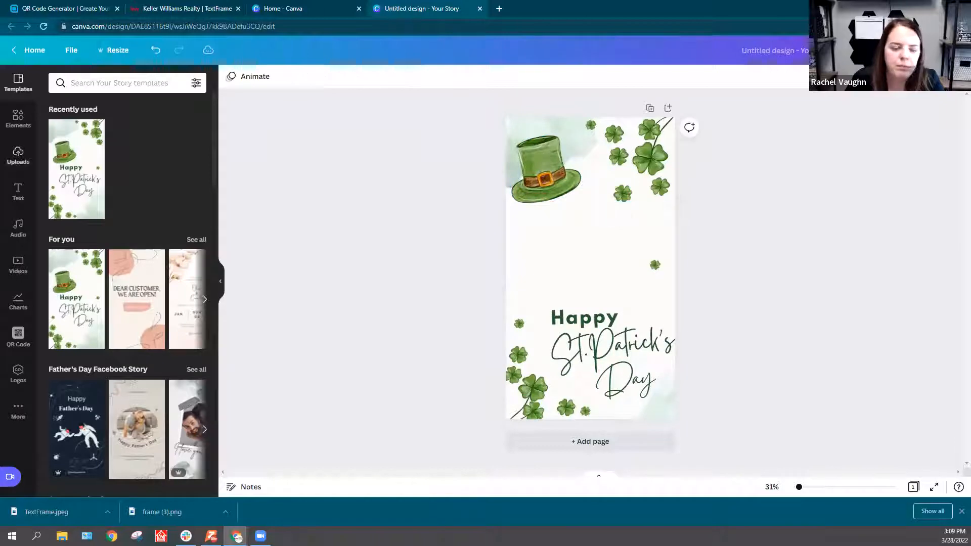
# Step: Upload the QR code image frame (3) from Downloads and add it to the St. Patrick's Day story
pyautogui.click(18, 154)
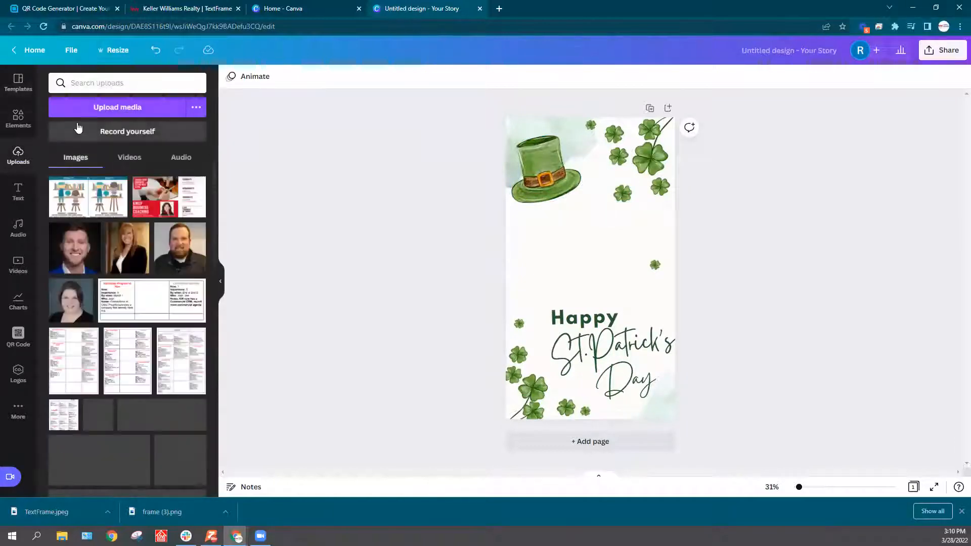
pyautogui.click(131, 109)
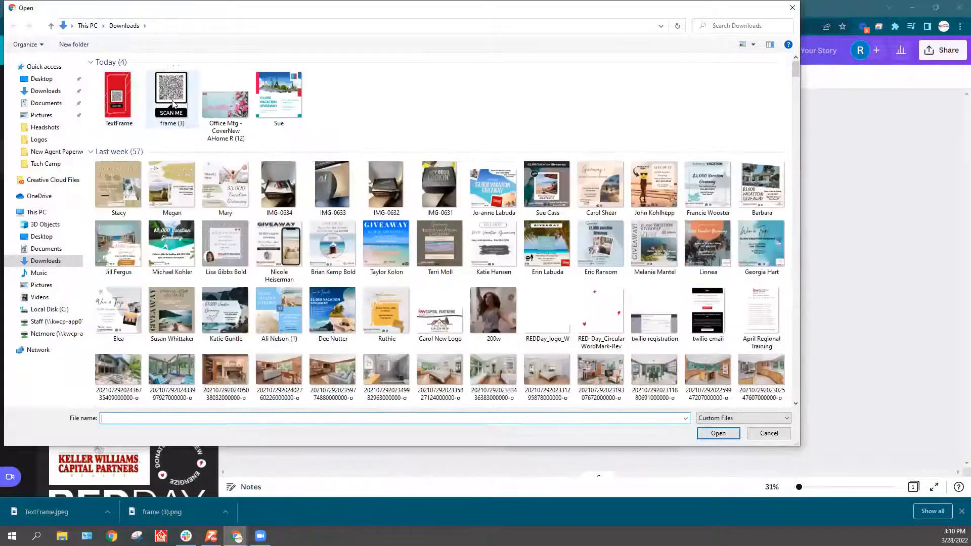
pyautogui.doubleClick(173, 104)
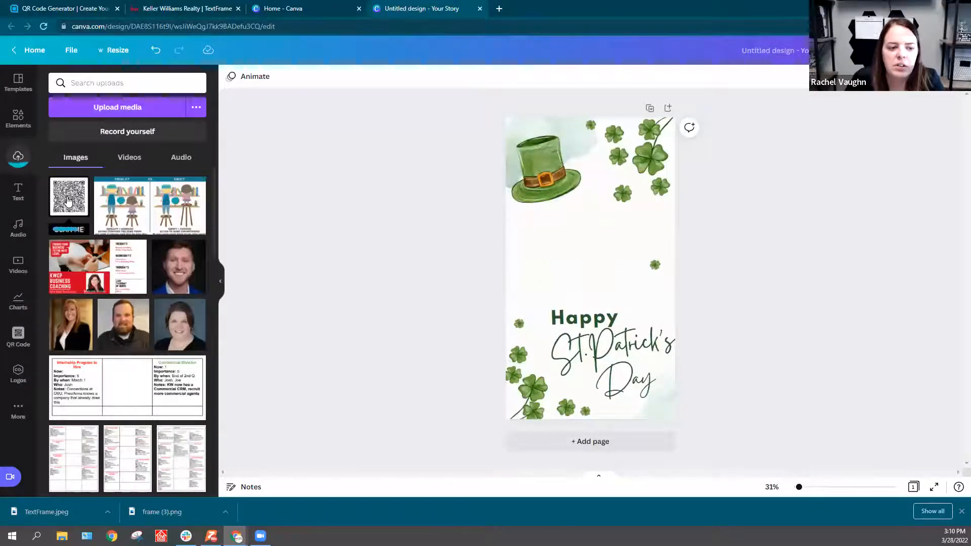
pyautogui.click(69, 201)
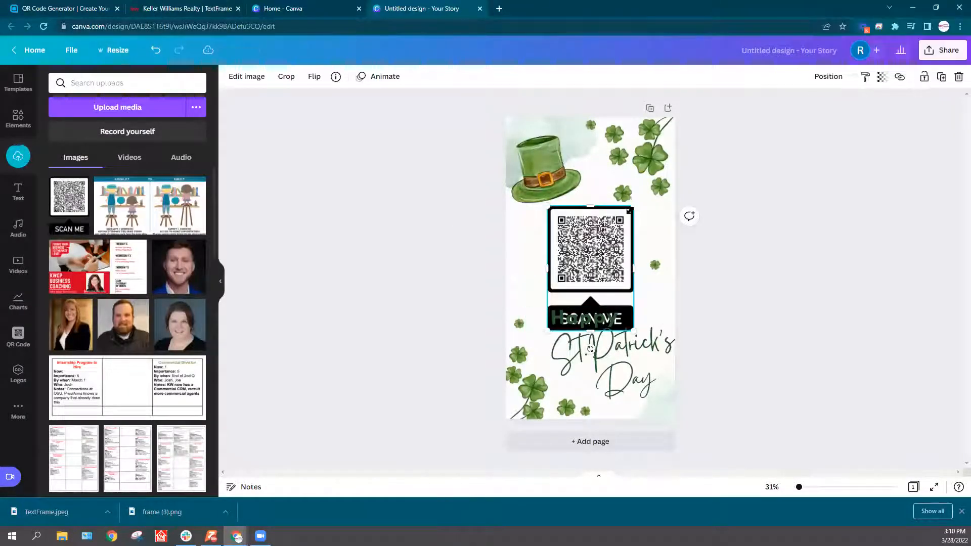
# Step: Shrink the QR code and rearrange it with the Happy St. Patrick's Day text so the code sits horizontally centred above the greeting
pyautogui.moveTo(630, 209); pyautogui.dragTo(618, 228)
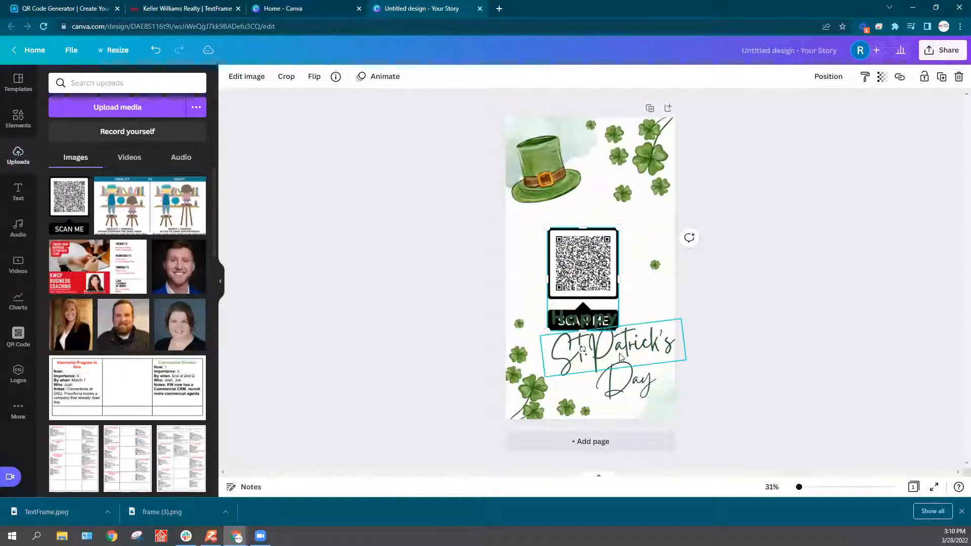
pyautogui.click(619, 357)
pyautogui.moveTo(620, 383); pyautogui.dragTo(631, 401)
pyautogui.moveTo(596, 342); pyautogui.dragTo(599, 371)
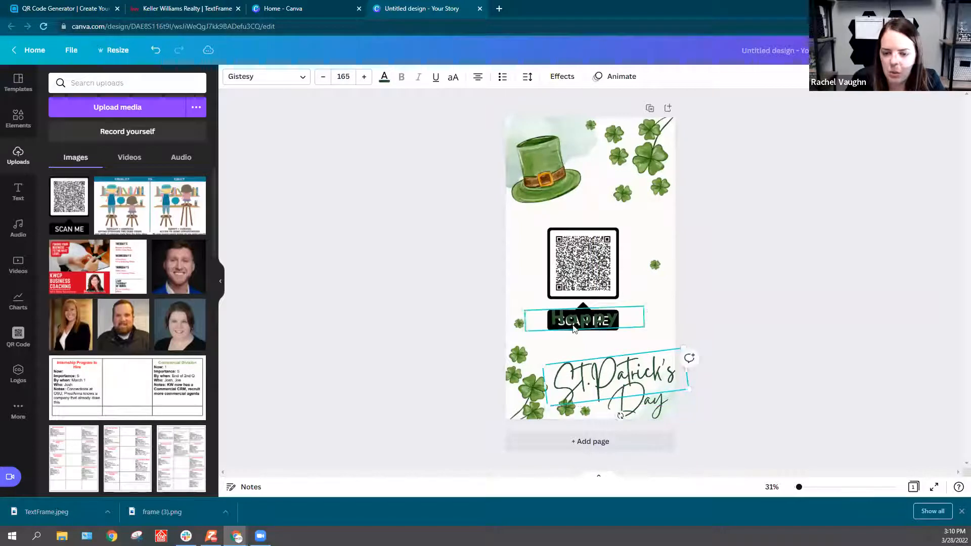
pyautogui.moveTo(573, 325); pyautogui.dragTo(585, 358)
pyautogui.moveTo(576, 288); pyautogui.dragTo(583, 300)
pyautogui.click(812, 306)
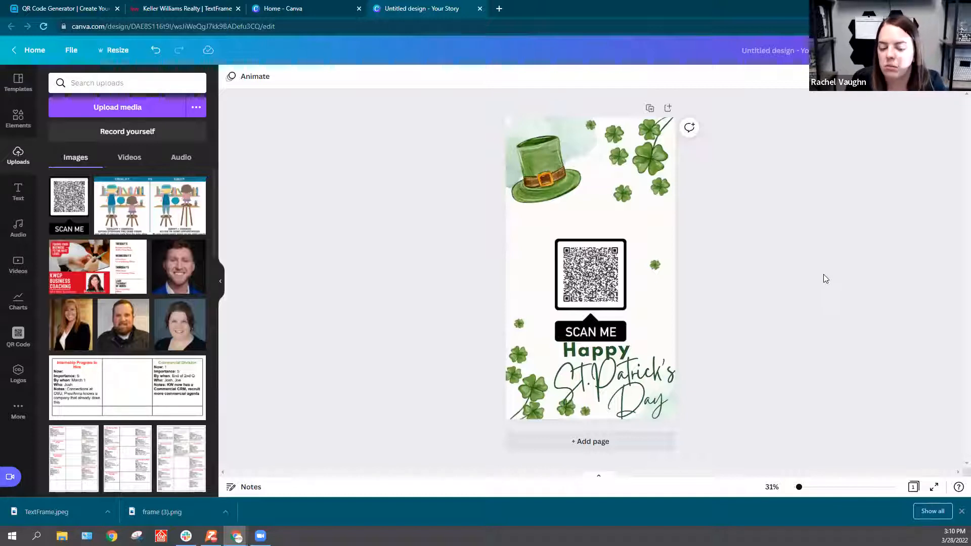
# Step: Hide the downloads bar and uploads panel for a clear view of the story, and return to the QR Code Generator page
pyautogui.click(961, 512)
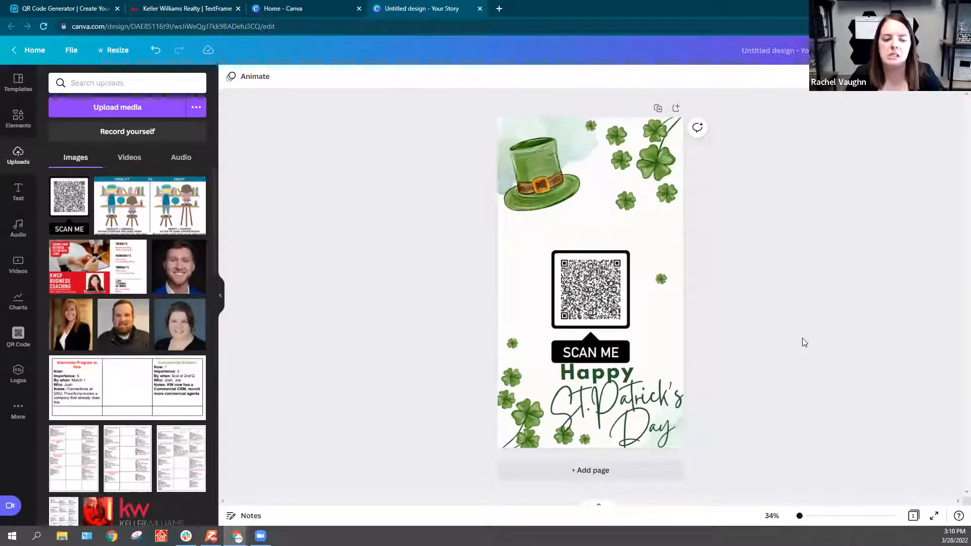
pyautogui.click(220, 295)
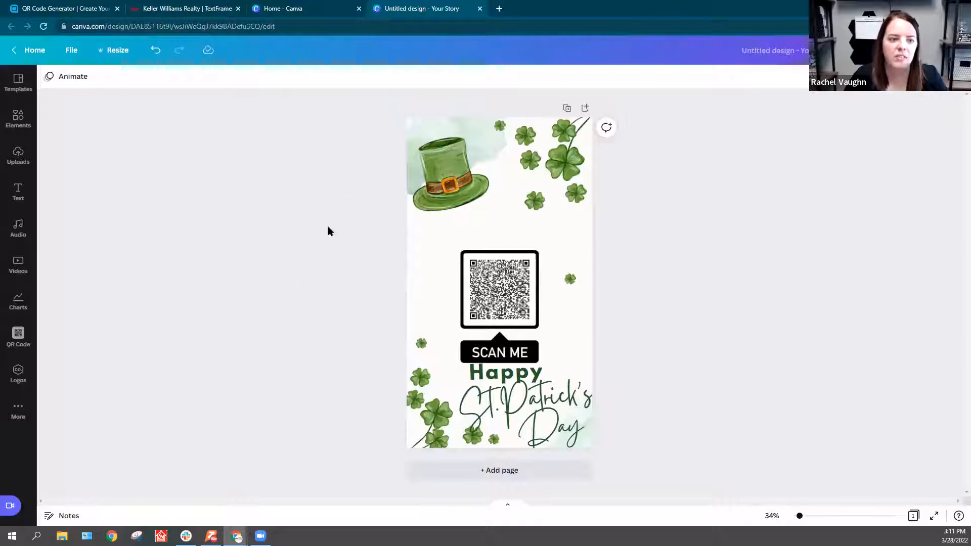
pyautogui.click(81, 4)
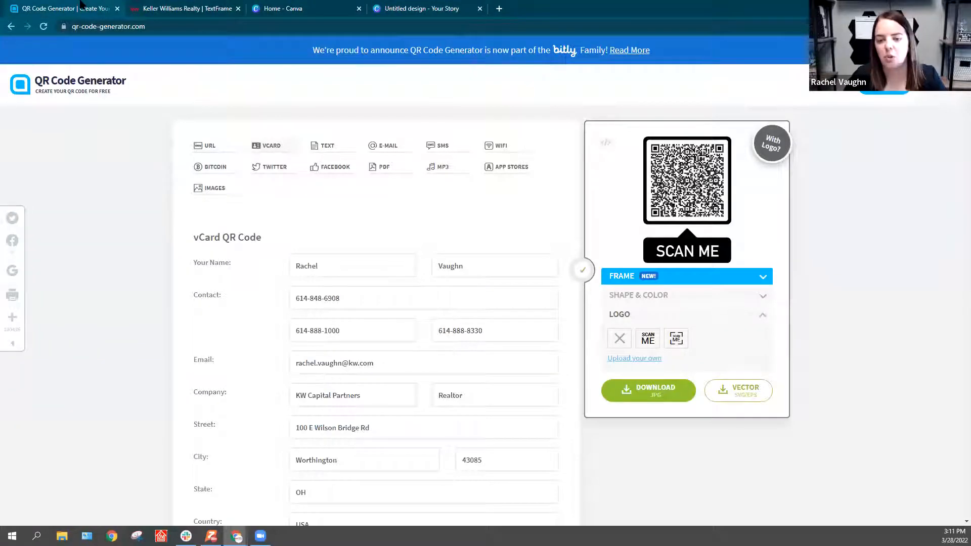